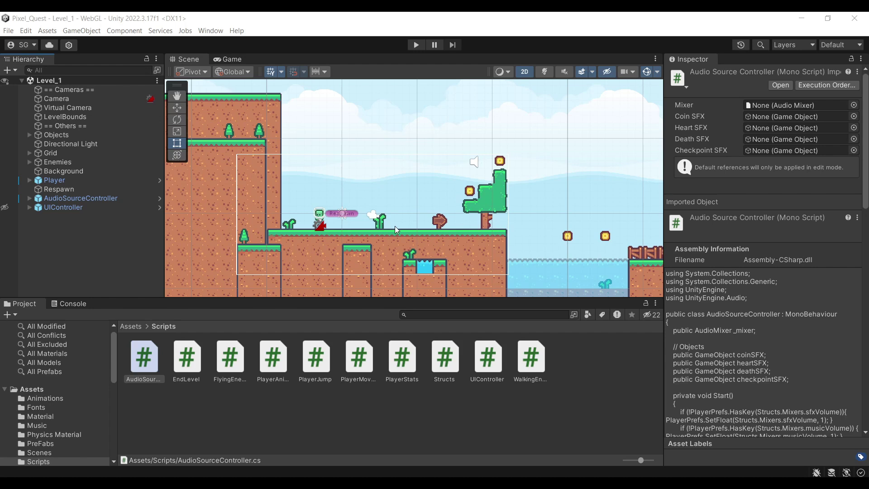
Step: Select the Floor tilemap near the player's starting area to examine its collider settings
scroll(394, 226, up, 3)
middle_drag(401, 222, 429, 228)
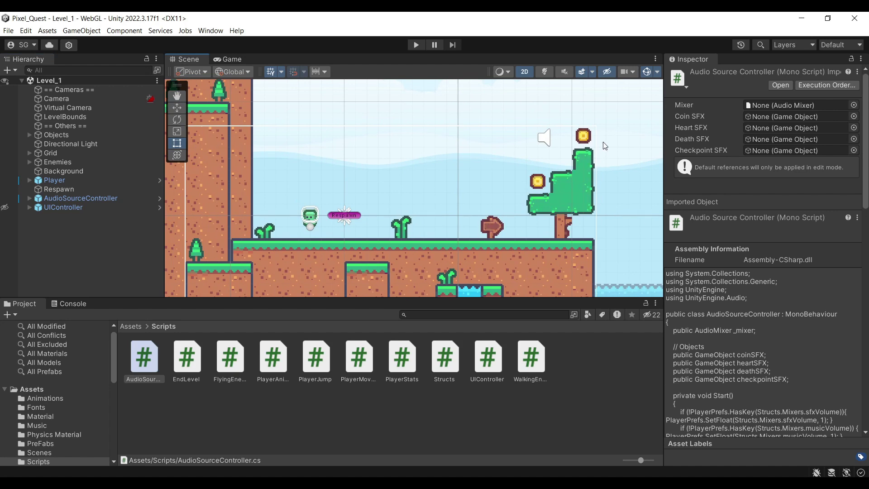
click(607, 256)
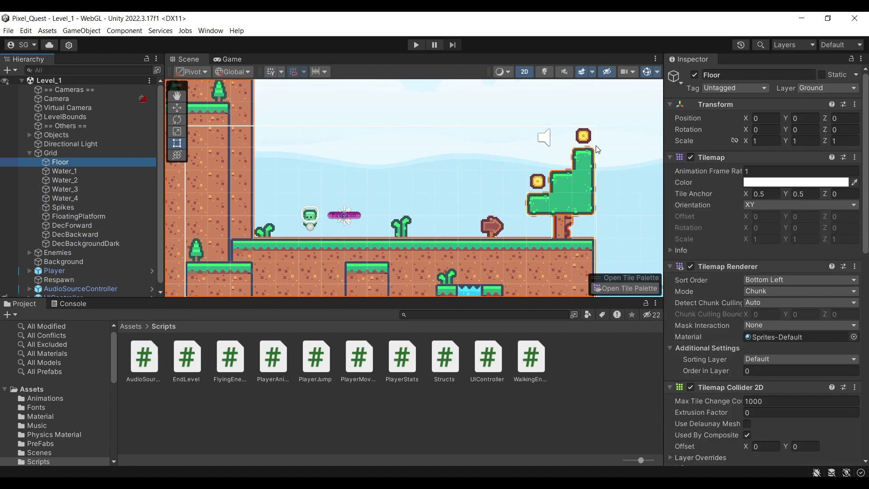
Step: Set the Buoyancy Effector 2D surface level of the Water_1 tilemap to -3.12
middle_drag(564, 166, 495, 160)
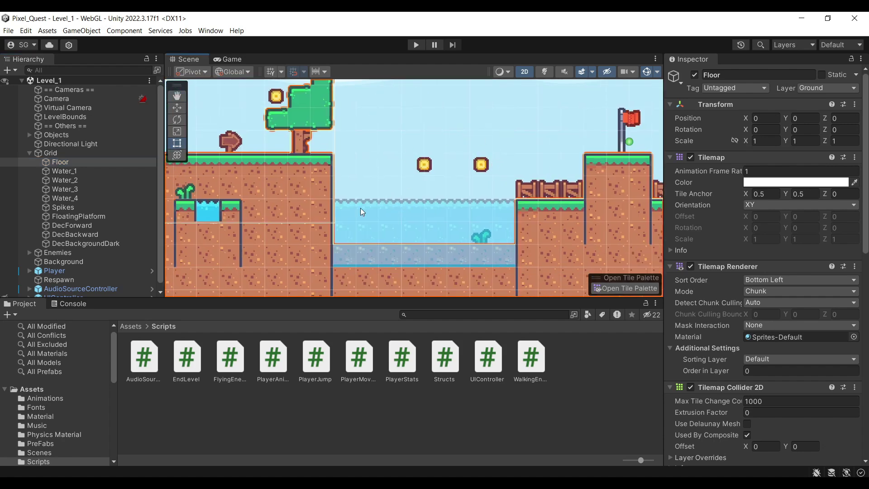
click(128, 171)
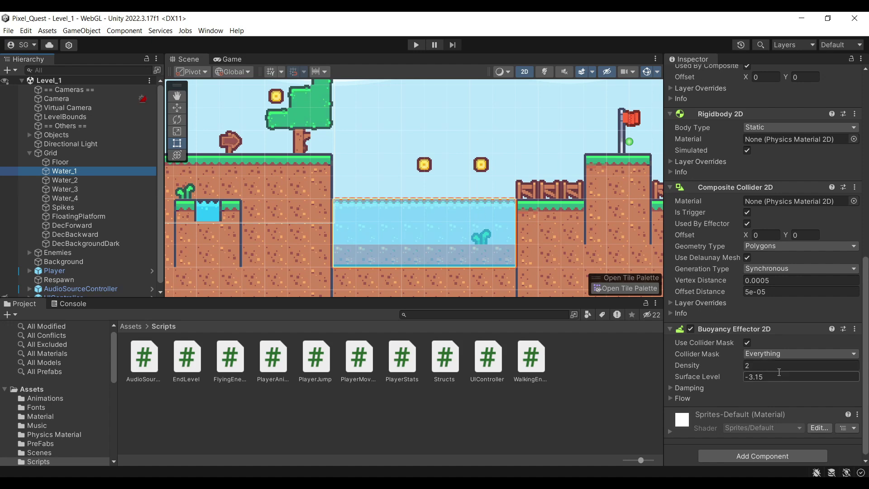
drag(737, 371, 744, 372)
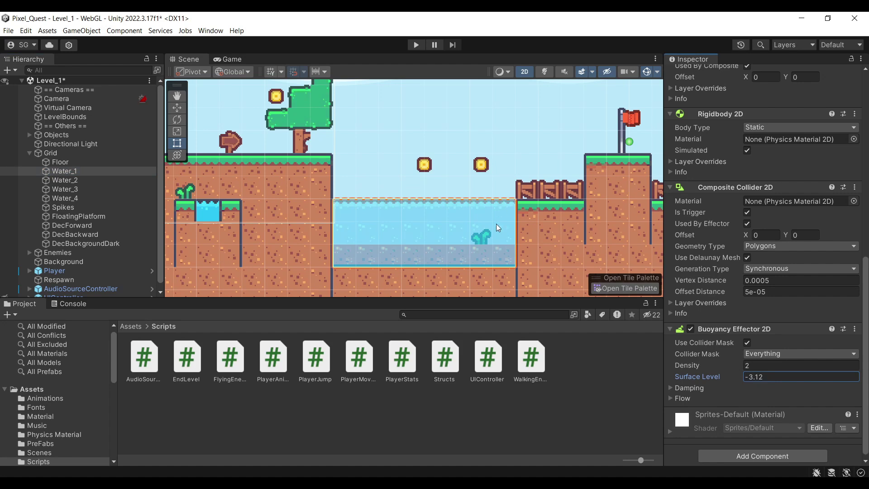
scroll(746, 255, up, 10)
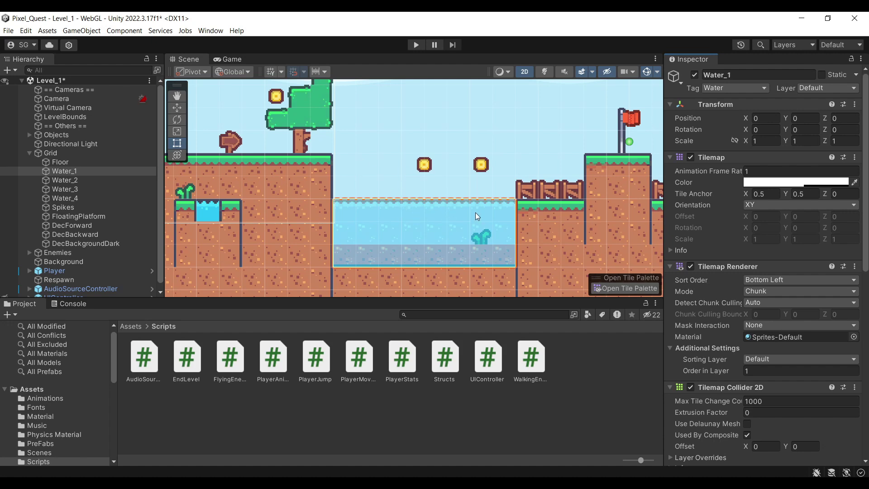
Step: Examine the level layout from the checkpoint flag after the first pool, across the spike pits, to the waterfall
key(f)
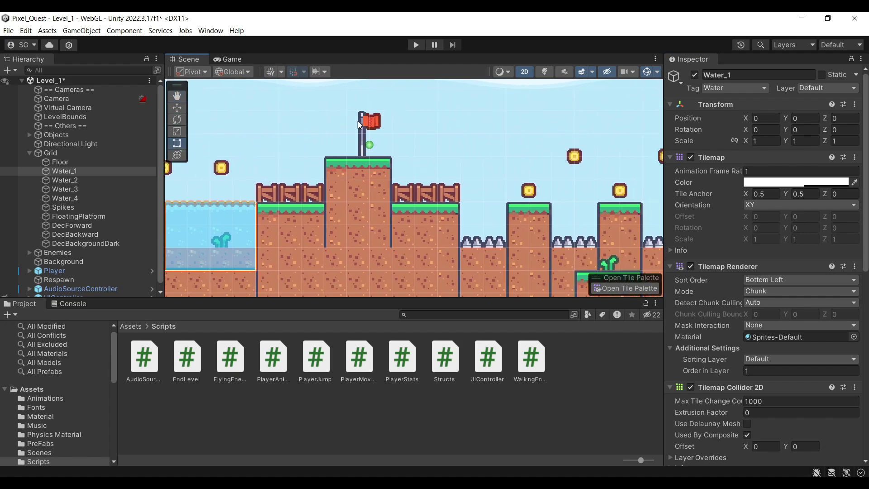
mouse_move(574, 200)
middle_down()
mouse_move(413, 200)
mouse_move(562, 208)
middle_up()
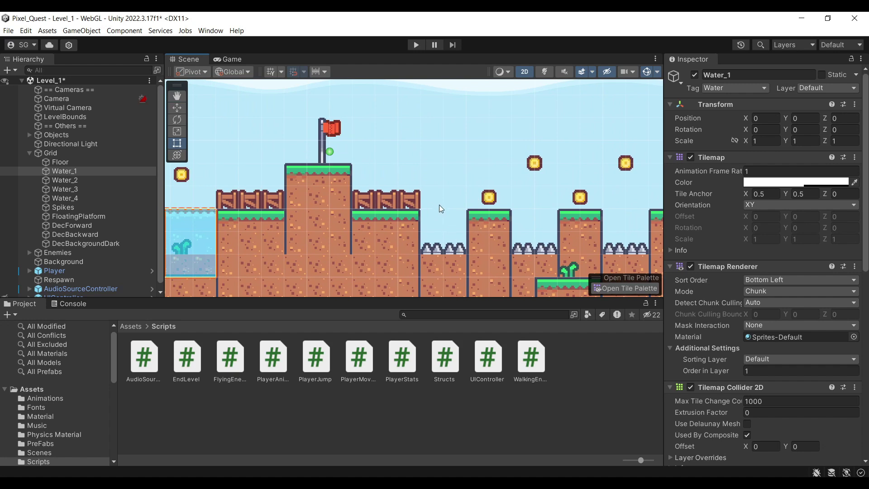
middle_drag(465, 227, 317, 255)
scroll(318, 254, down, 1)
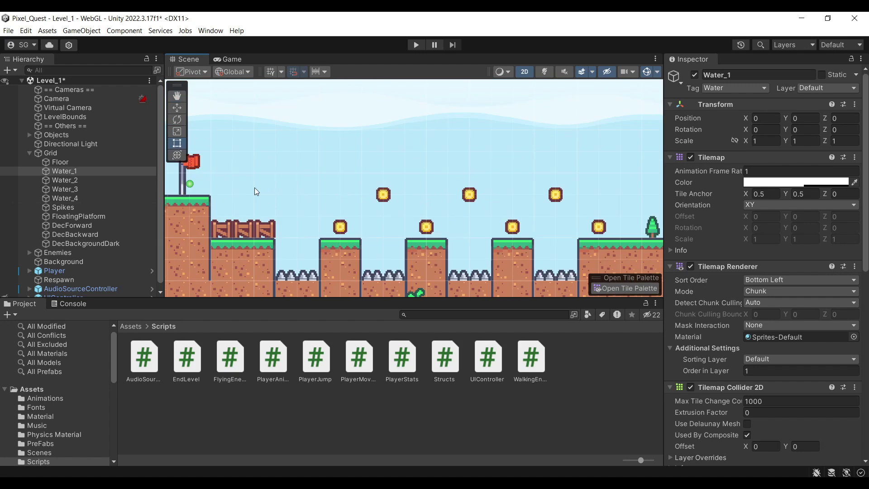
middle_drag(255, 188, 393, 186)
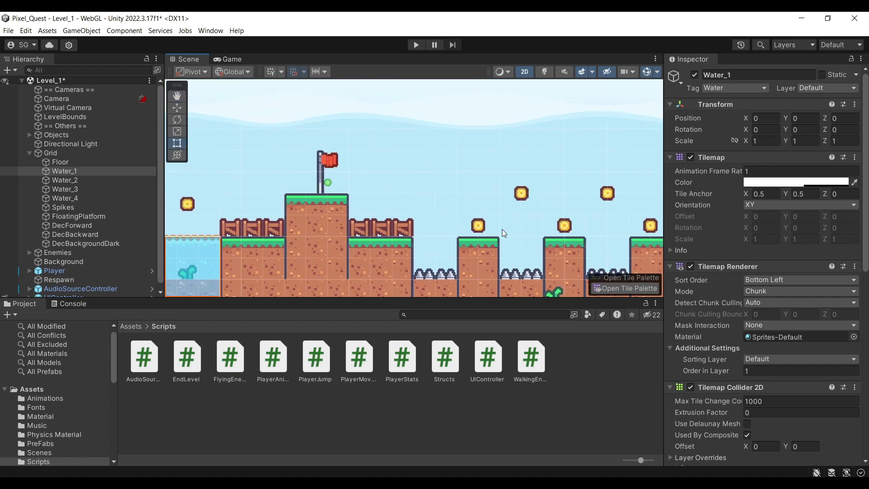
middle_drag(526, 239, 427, 229)
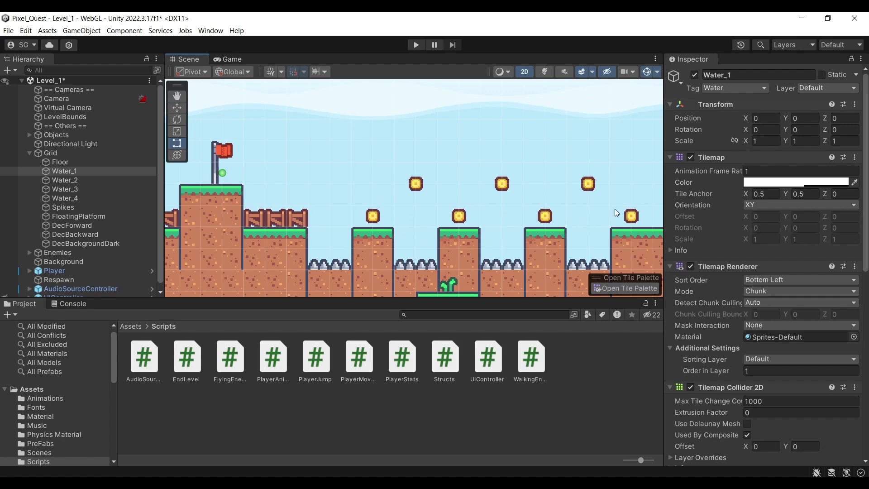
middle_drag(615, 212, 205, 237)
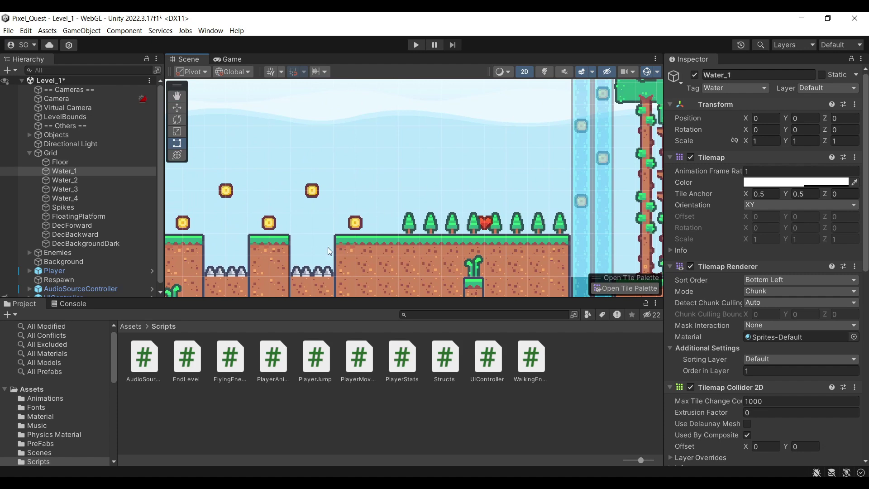
middle_drag(524, 192, 456, 183)
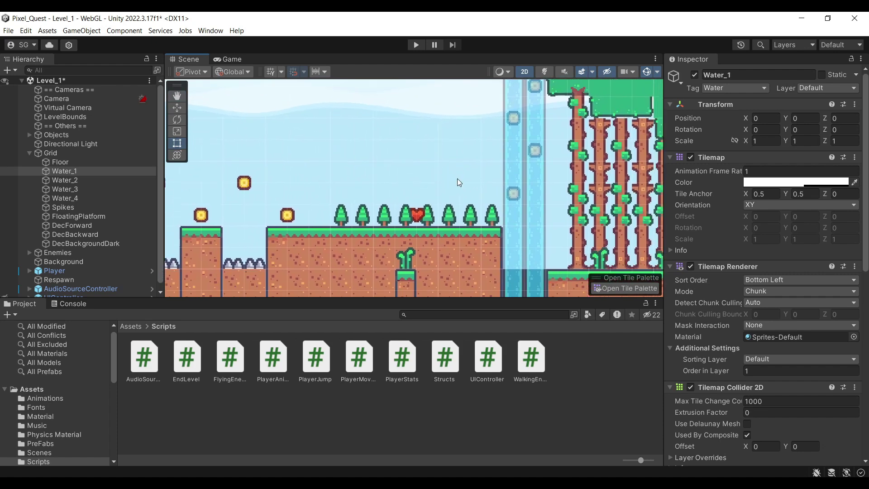
middle_drag(507, 173, 383, 188)
middle_drag(380, 218, 373, 243)
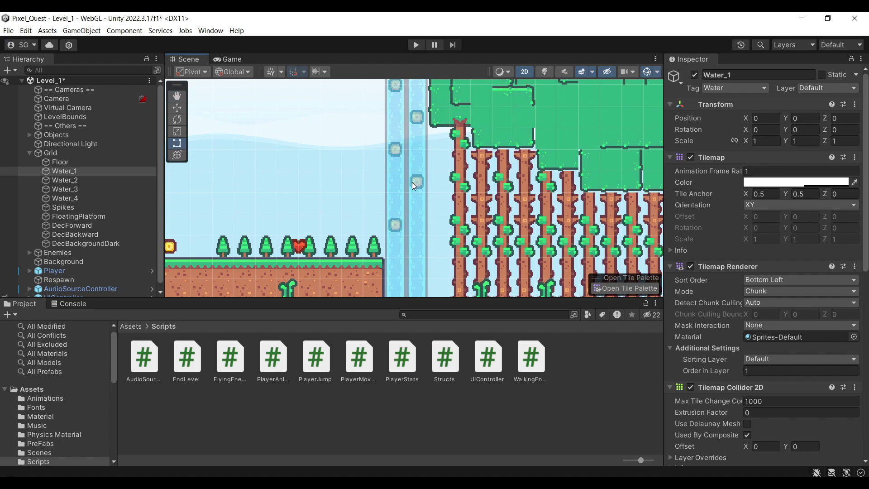
Step: Set the Buoyancy Effector 2D surface level of the Water_2 waterfall tilemap to 6.04
click(124, 180)
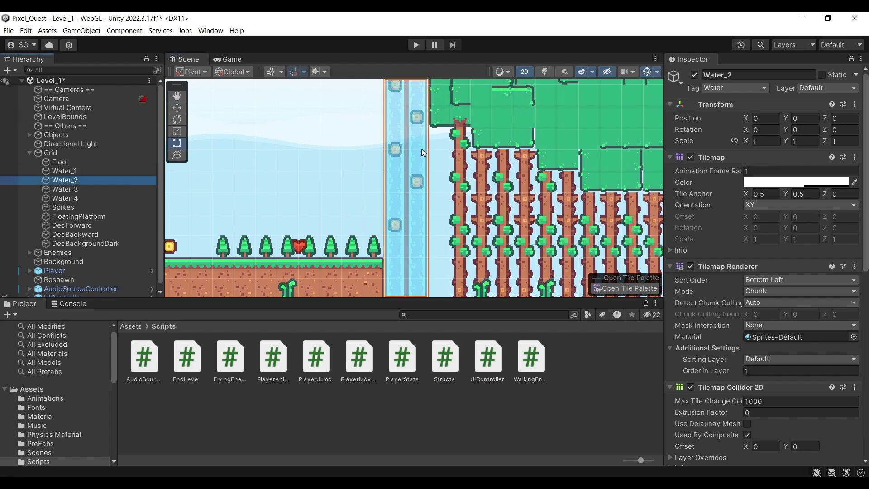
key(f)
scroll(836, 321, down, 2)
scroll(836, 322, down, 15)
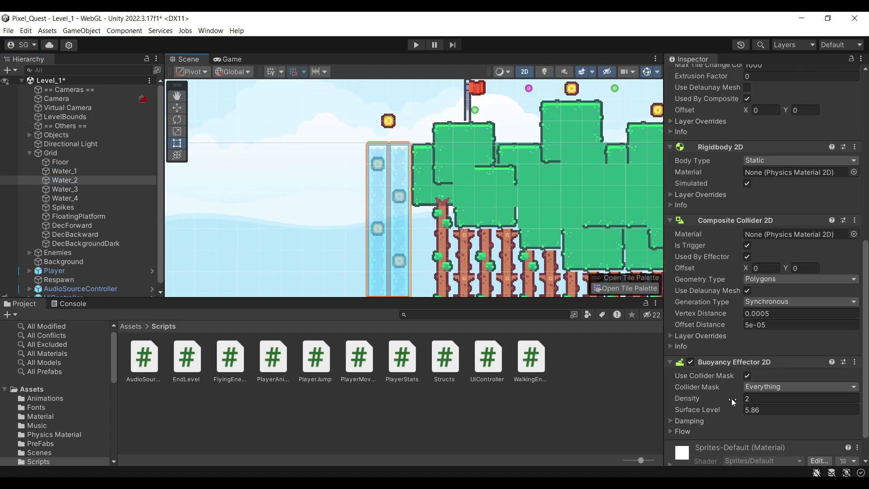
drag(707, 405, 712, 404)
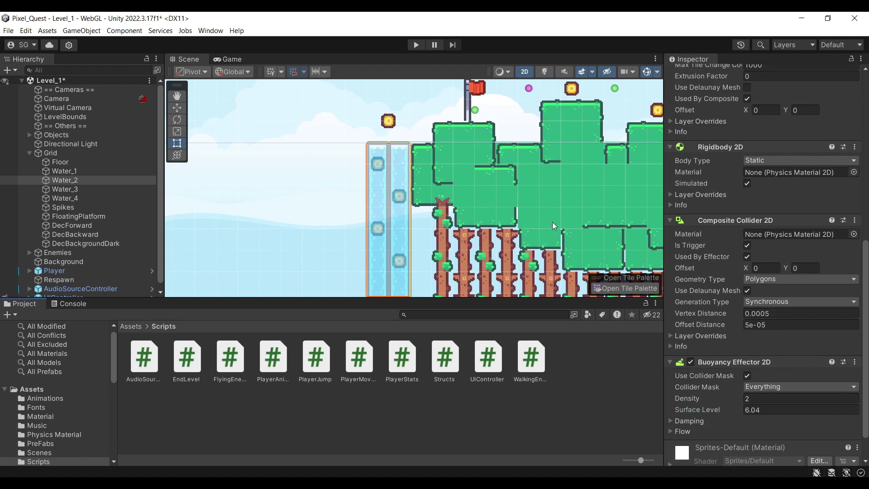
Step: Examine the treetop section beyond the waterfall, including its checkpoint, coins, flying enemies and patrol points
middle_drag(552, 222, 559, 98)
middle_drag(432, 79, 308, 203)
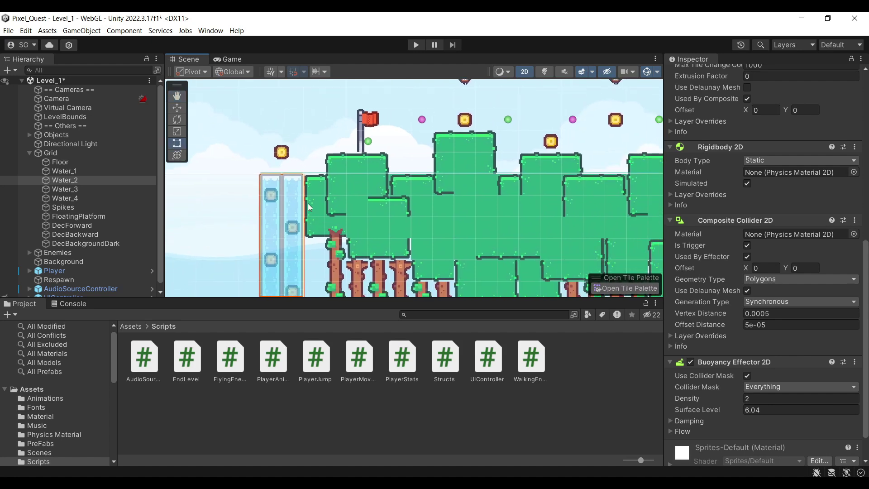
middle_drag(433, 208, 409, 181)
scroll(419, 171, down, 2)
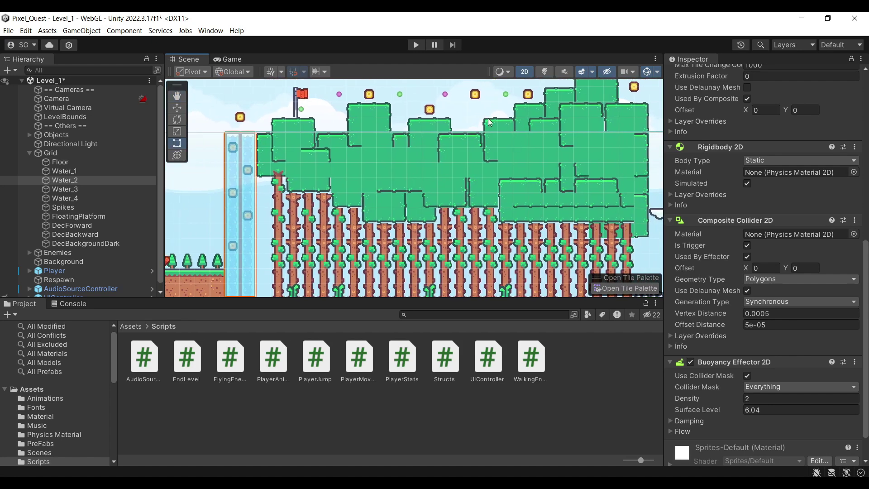
middle_drag(346, 158, 568, 103)
middle_drag(368, 191, 354, 207)
middle_drag(447, 239, 335, 173)
middle_drag(516, 168, 546, 246)
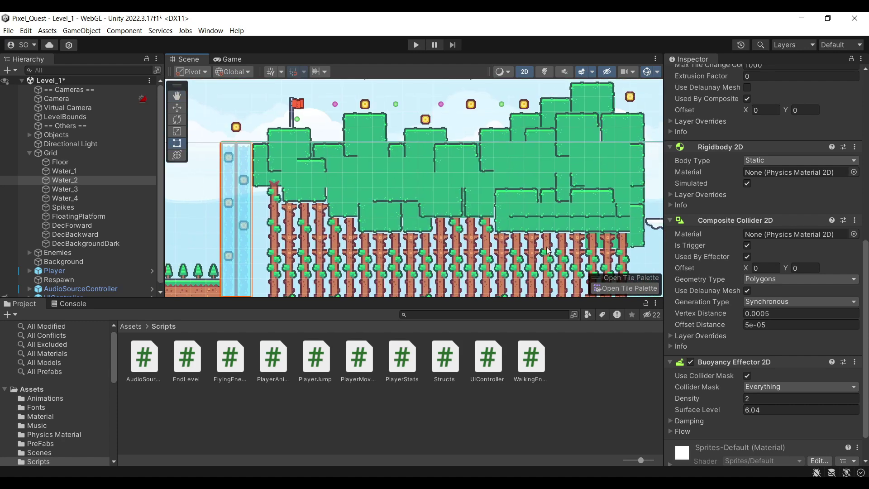
middle_drag(349, 184, 335, 229)
scroll(335, 229, up, 4)
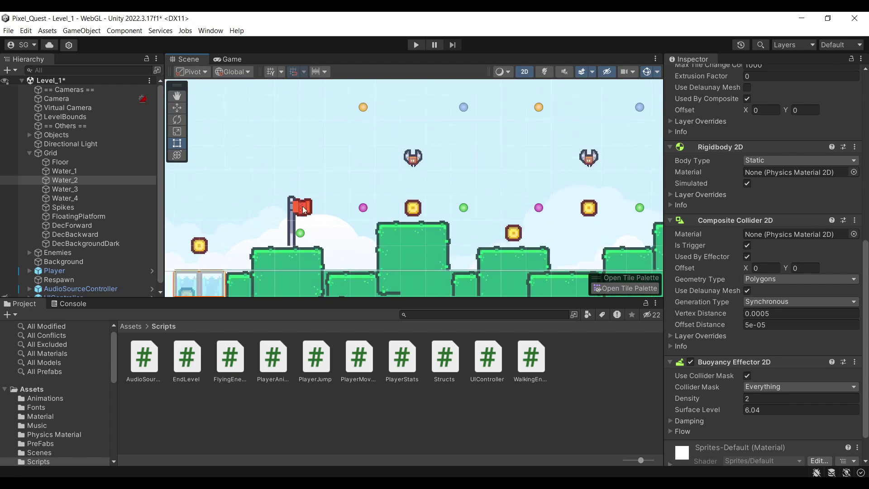
middle_drag(334, 217, 277, 220)
scroll(278, 221, down, 1)
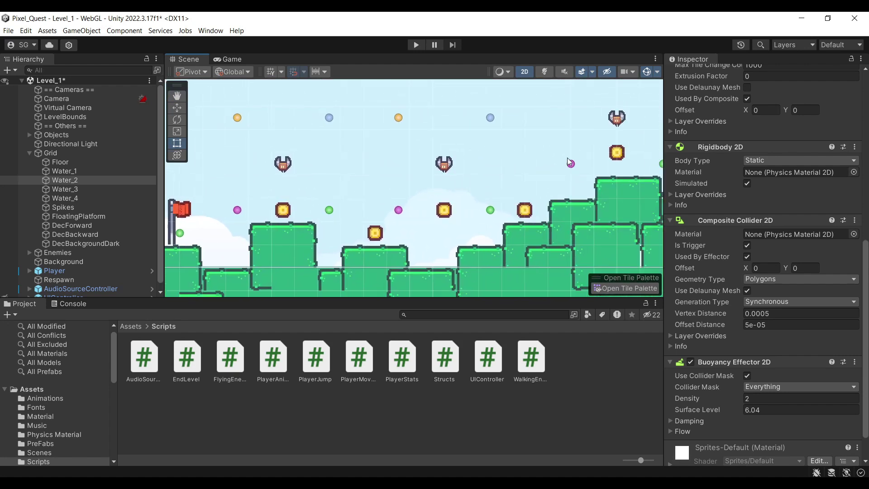
Step: Inspect the first flying enemy's Enemy object, checking the speed, patrol points and wait time of its Flying Enemy Controller script
click(408, 154)
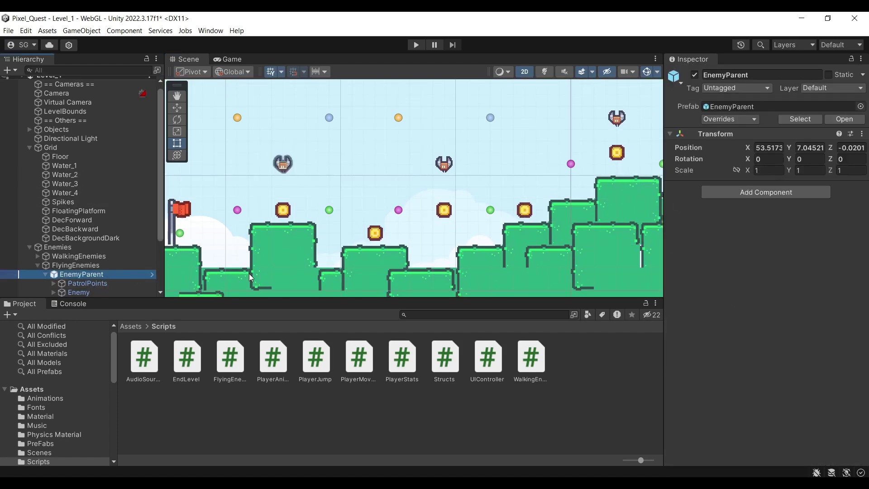
click(72, 274)
click(59, 290)
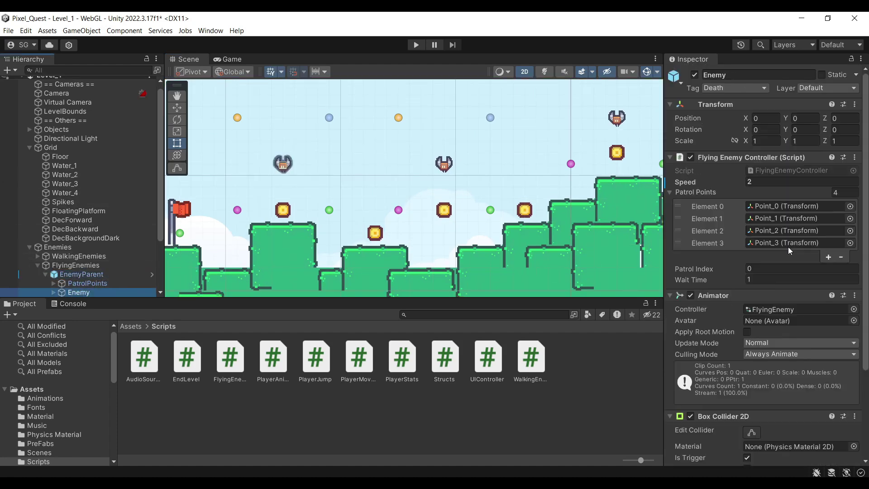
scroll(828, 271, down, 2)
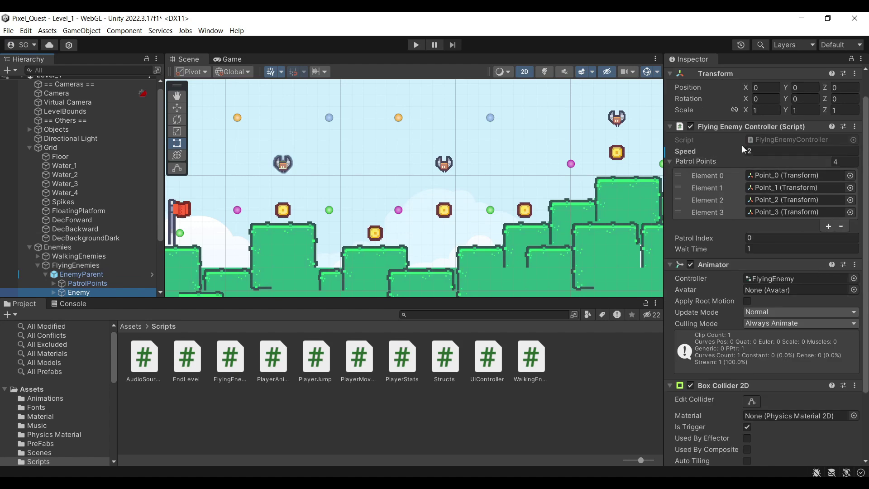
scroll(466, 220, down, 2)
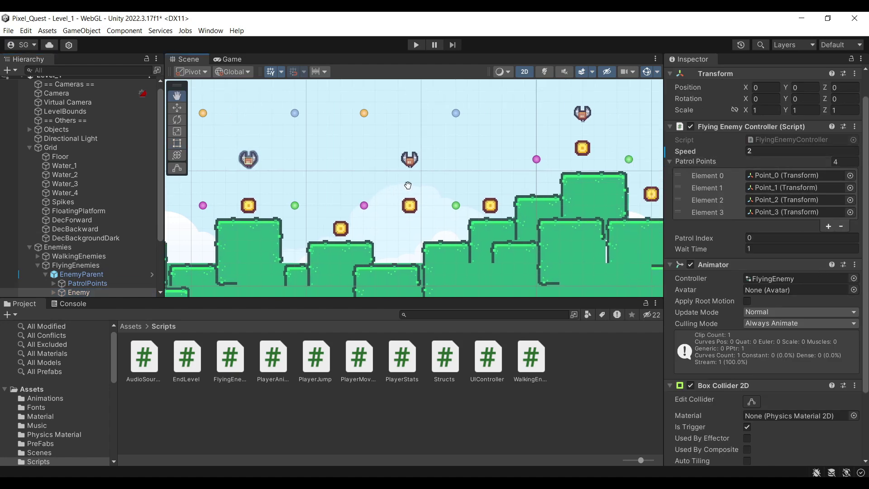
Step: Inspect the FloatingPlatform tilemap past the treetops, checking its Composite Collider 2D and one-way Platform Effector 2D settings
scroll(466, 220, up, 3)
scroll(466, 220, down, 3)
middle_drag(466, 220, 488, 204)
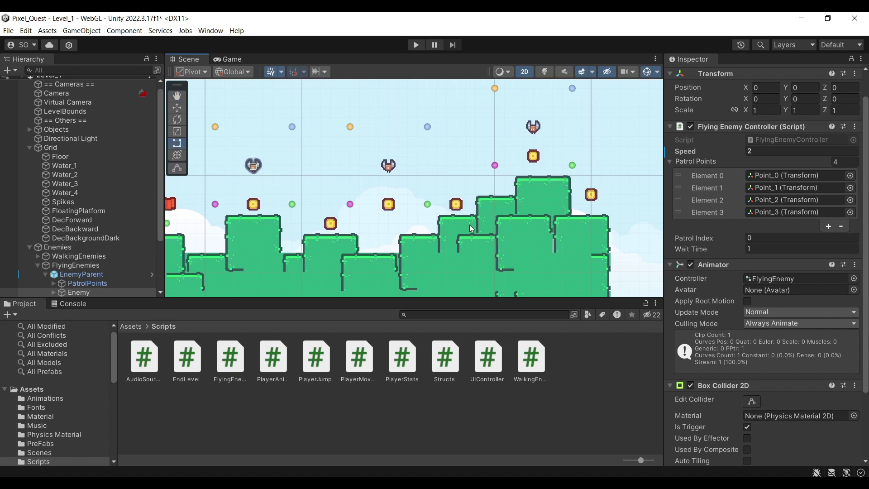
middle_drag(554, 185, 411, 173)
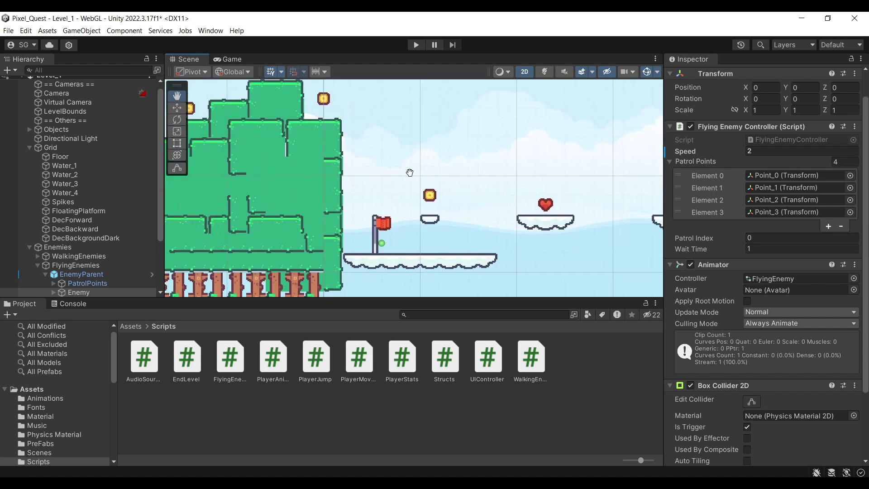
middle_drag(461, 231, 376, 184)
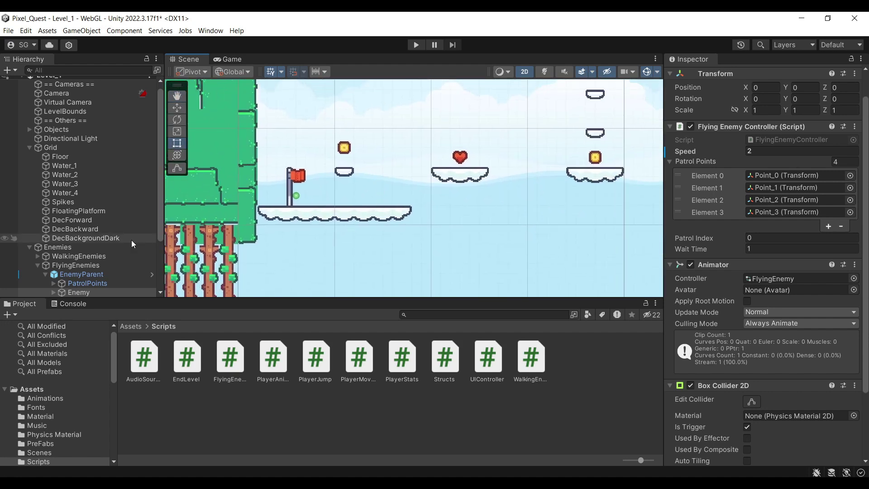
click(81, 212)
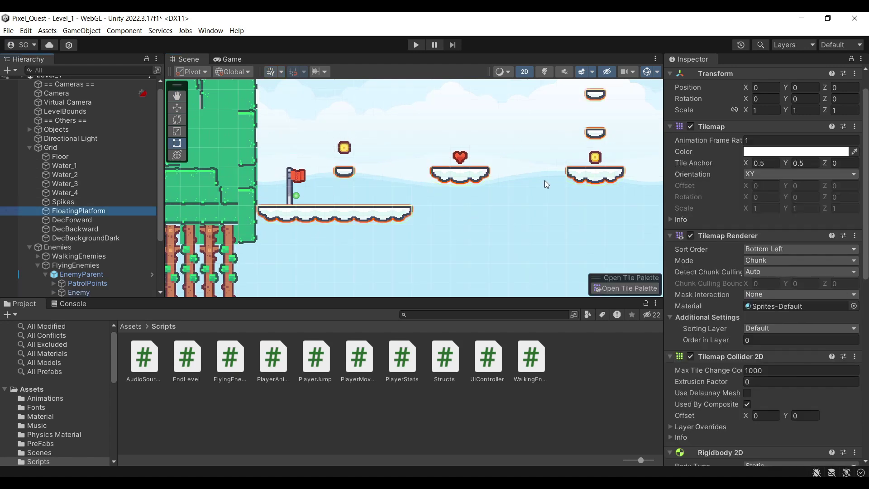
key(f)
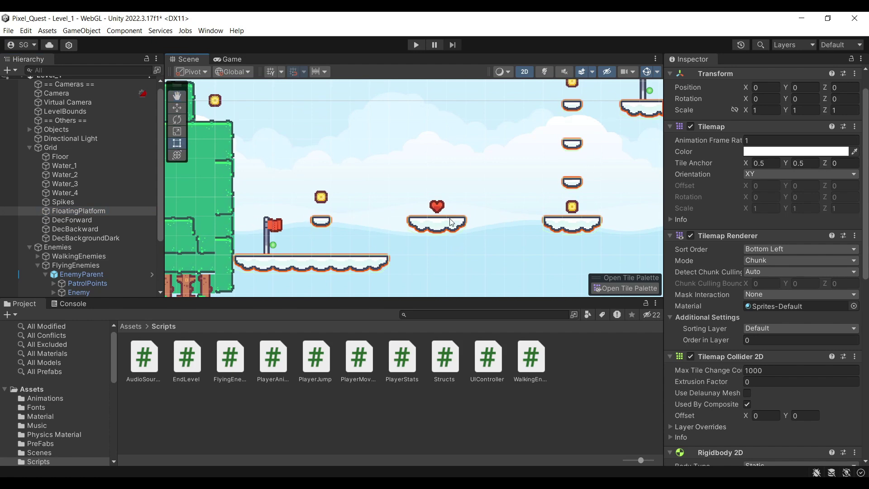
scroll(747, 204, down, 10)
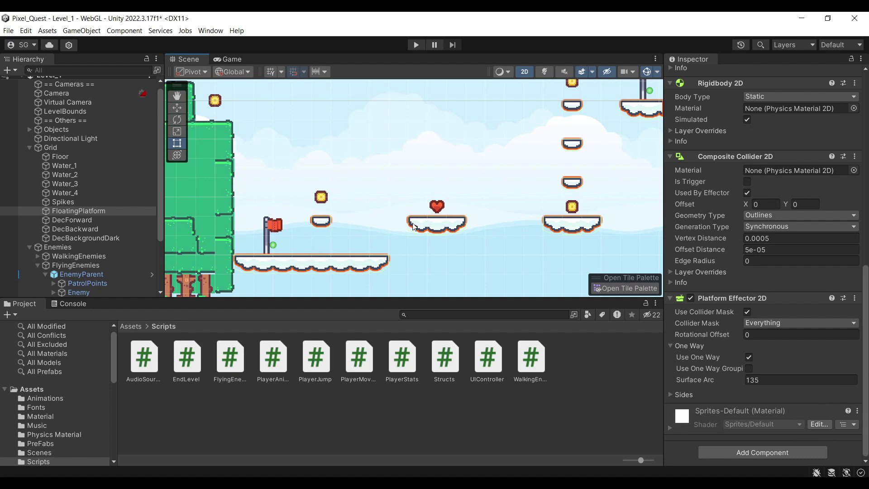
Step: Examine the ground section beyond the floating platforms, including its spike pits, flying enemy, and the cave with walking enemies below
middle_drag(339, 258, 220, 139)
scroll(494, 184, down, 3)
middle_drag(475, 178, 304, 185)
scroll(357, 184, down, 1)
middle_drag(356, 183, 384, 181)
middle_drag(402, 145, 400, 164)
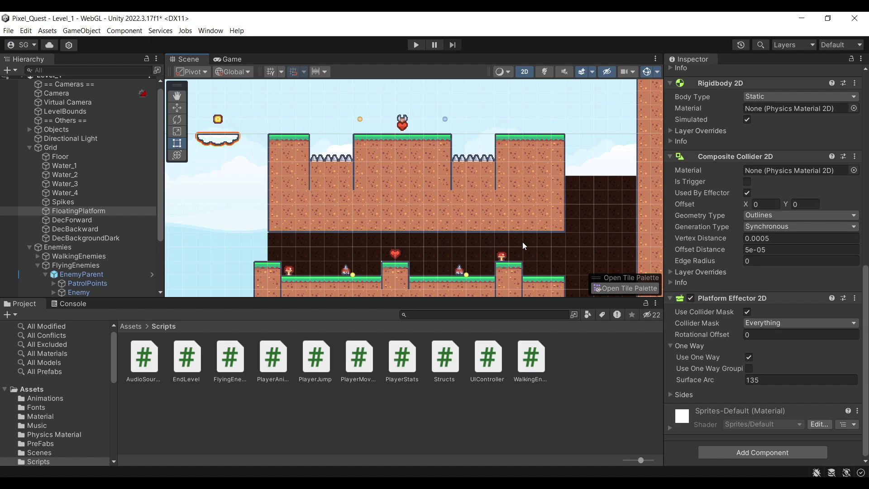
mouse_move(372, 142)
middle_down()
mouse_move(349, 136)
mouse_move(381, 138)
mouse_move(373, 138)
middle_up()
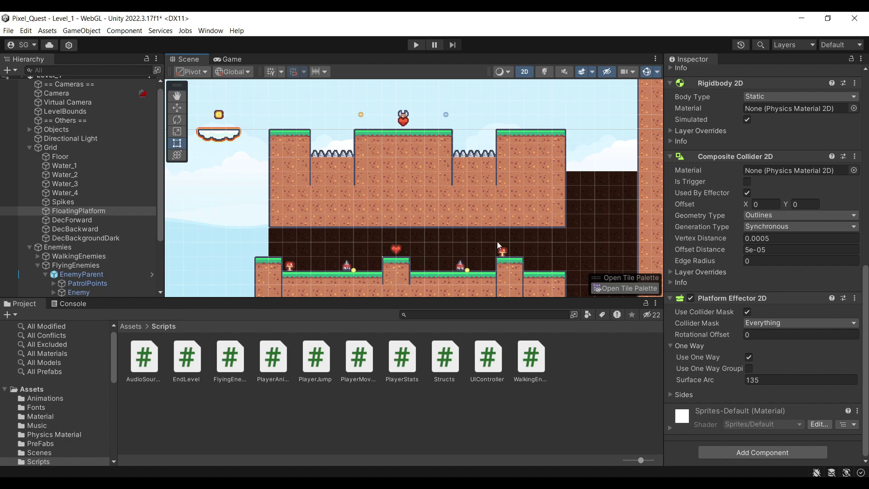
middle_drag(518, 238, 537, 242)
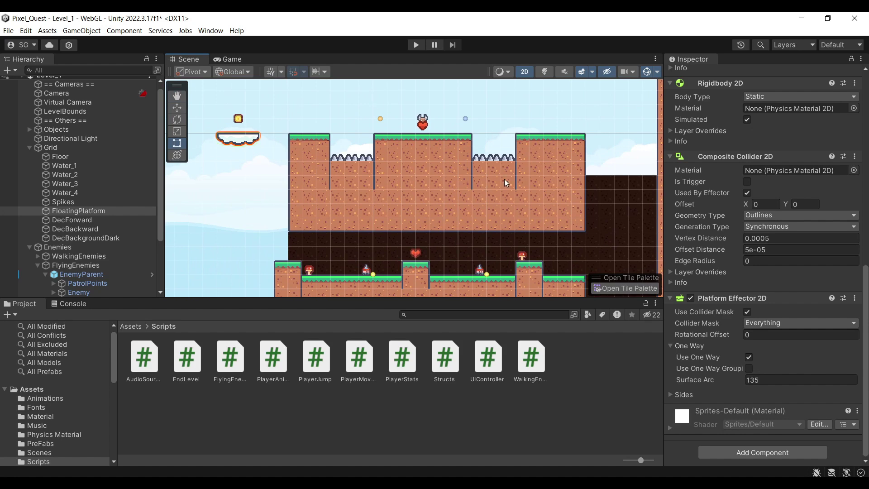
Step: Examine the underground cave below the ground section, including its checkpoint, mushrooms, coin cluster and the gem above them
middle_drag(535, 207, 361, 101)
middle_drag(425, 224, 436, 64)
middle_drag(446, 258, 441, 96)
middle_drag(436, 242, 431, 233)
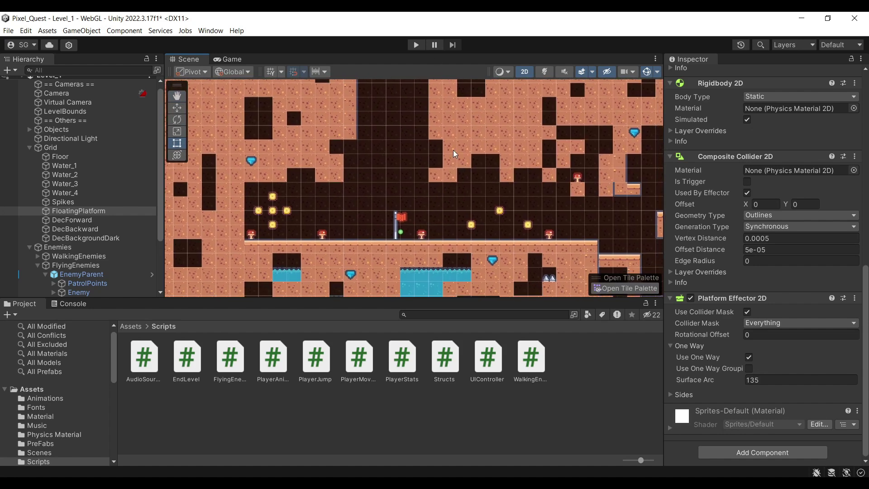
scroll(408, 242, up, 5)
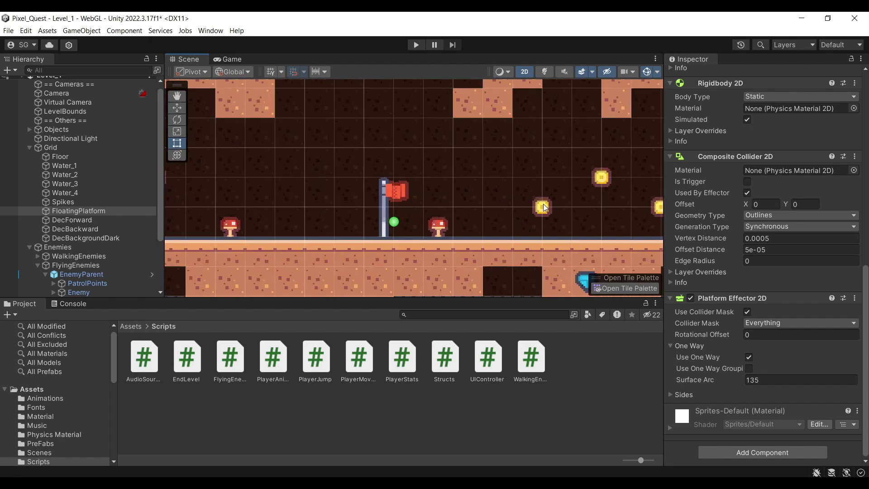
middle_drag(352, 201, 359, 201)
key(t)
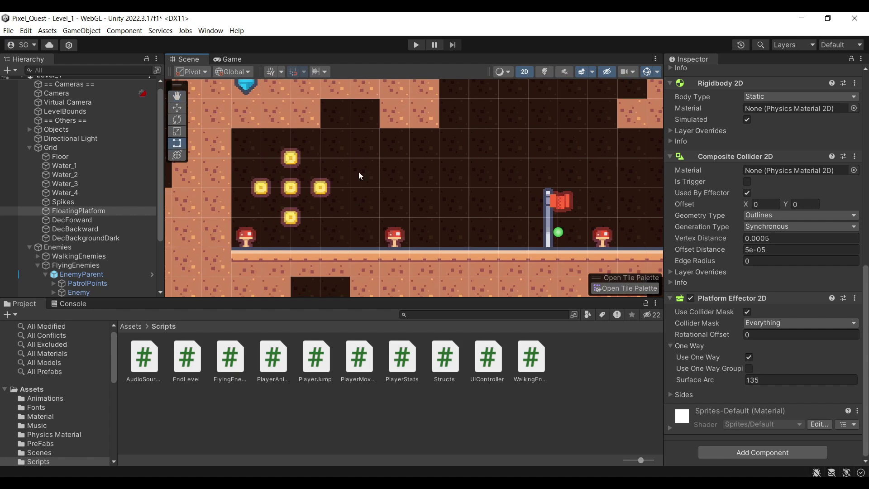
middle_drag(450, 228, 405, 232)
scroll(400, 204, down, 2)
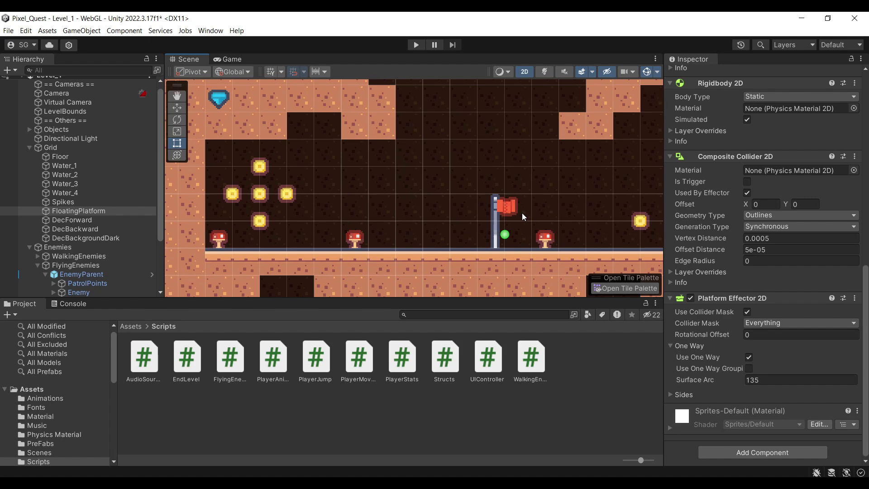
middle_drag(559, 210, 545, 223)
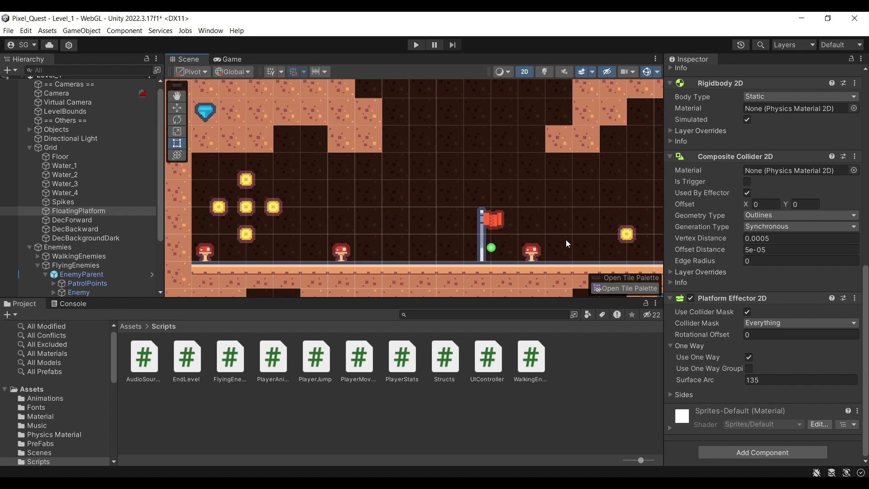
Step: Examine the cave area beyond the underground checkpoint, including its hidden gems, spikes, water pool and raised stone platforms
middle_drag(562, 244, 359, 195)
scroll(429, 180, down, 2)
scroll(439, 178, down, 1)
scroll(455, 187, down, 4)
middle_drag(455, 187, 438, 175)
scroll(382, 181, down, 1)
scroll(438, 175, down, 2)
middle_drag(478, 88, 451, 193)
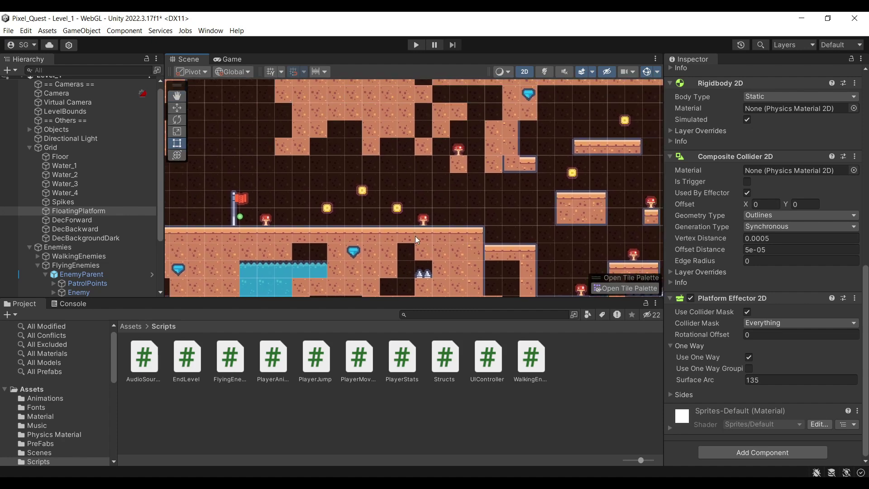
middle_drag(437, 113, 404, 173)
middle_drag(569, 207, 508, 170)
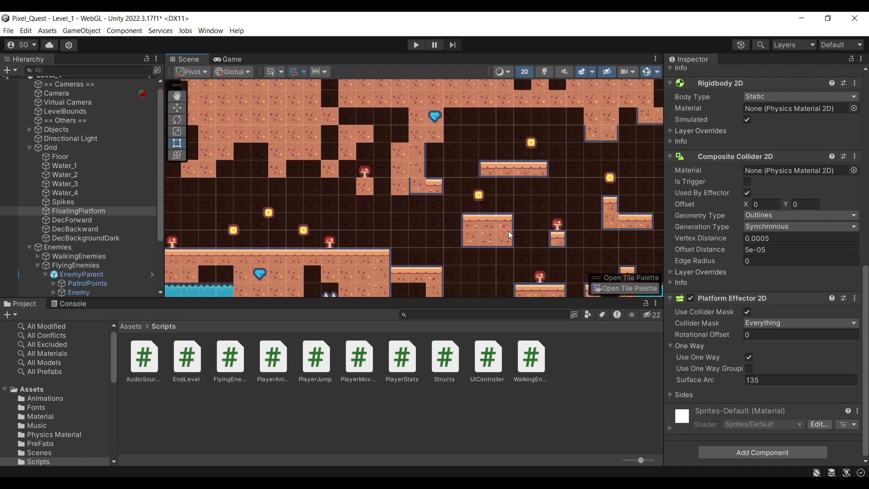
Step: Examine the red mushroom platforms above the water, including their walking enemy and coins, and the stone platforms leading to them
middle_drag(509, 231, 218, 211)
scroll(525, 202, up, 2)
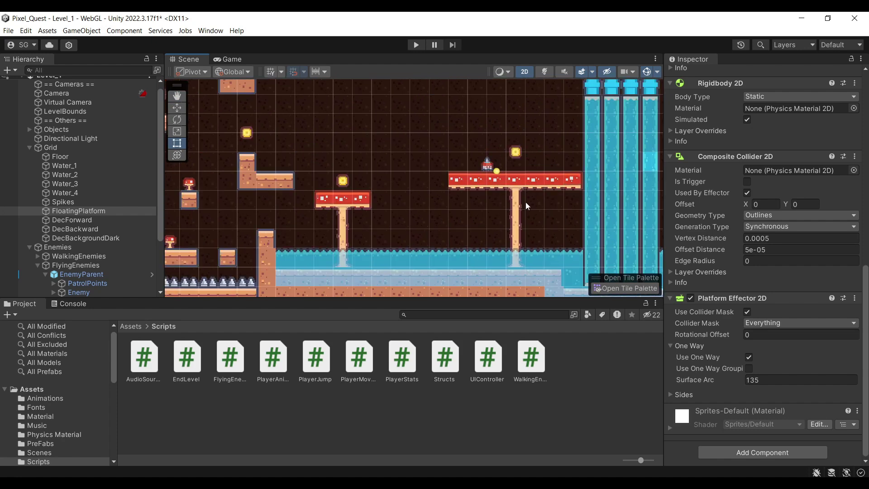
middle_drag(379, 204, 322, 172)
middle_drag(567, 203, 474, 243)
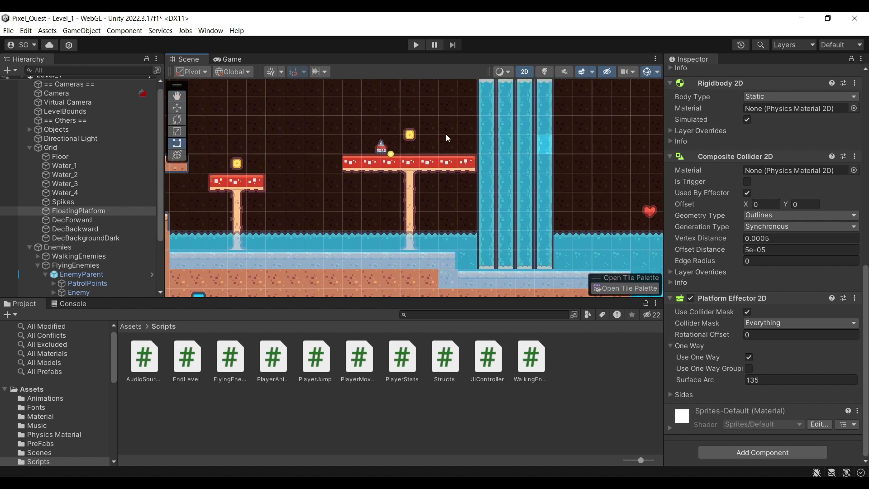
middle_drag(447, 134, 613, 172)
middle_drag(186, 161, 272, 180)
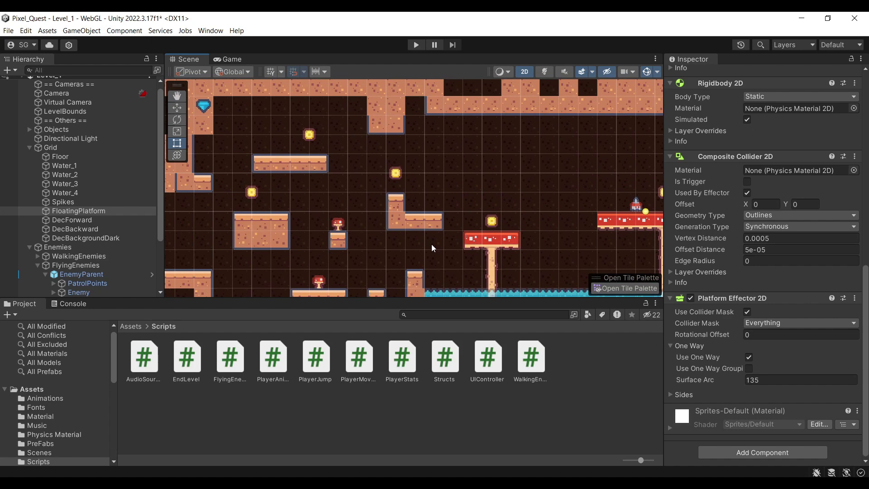
middle_drag(431, 243, 239, 222)
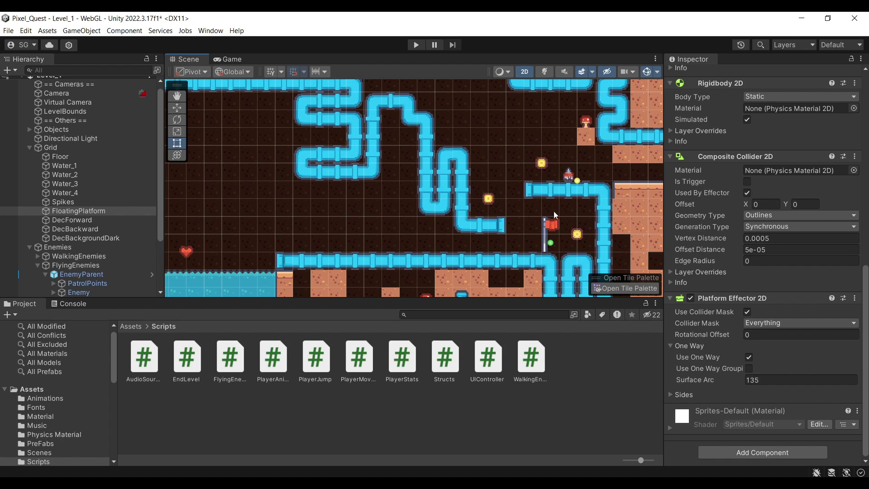
Step: Examine the blue pipe maze with its enemies, coins and heart, up to the cloud platforms and yellow block in the sky
middle_drag(569, 161, 547, 186)
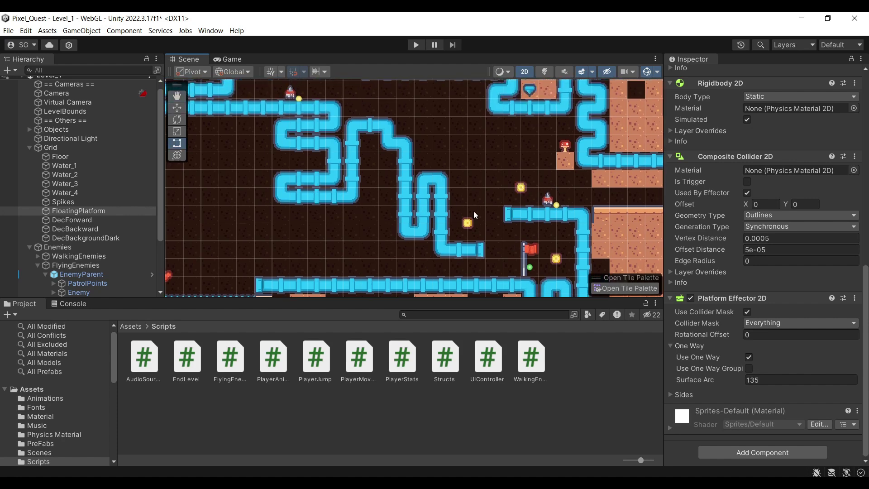
middle_drag(455, 169, 468, 295)
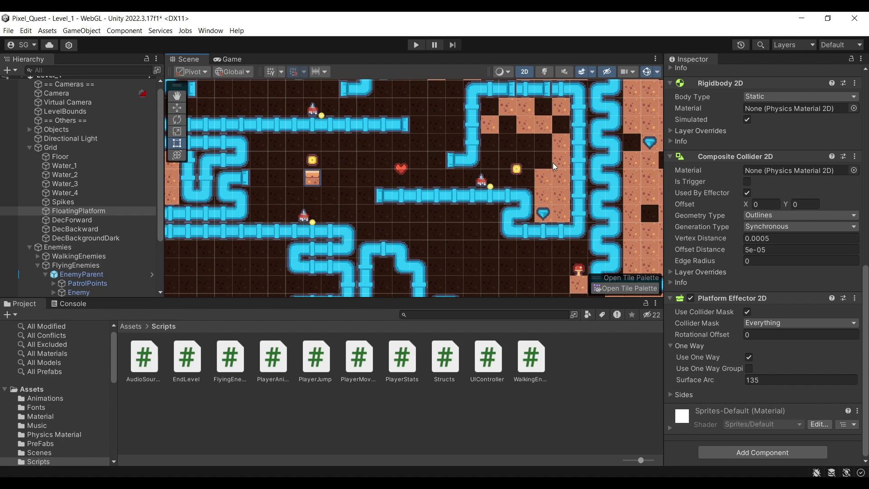
middle_drag(456, 145, 462, 226)
key(f)
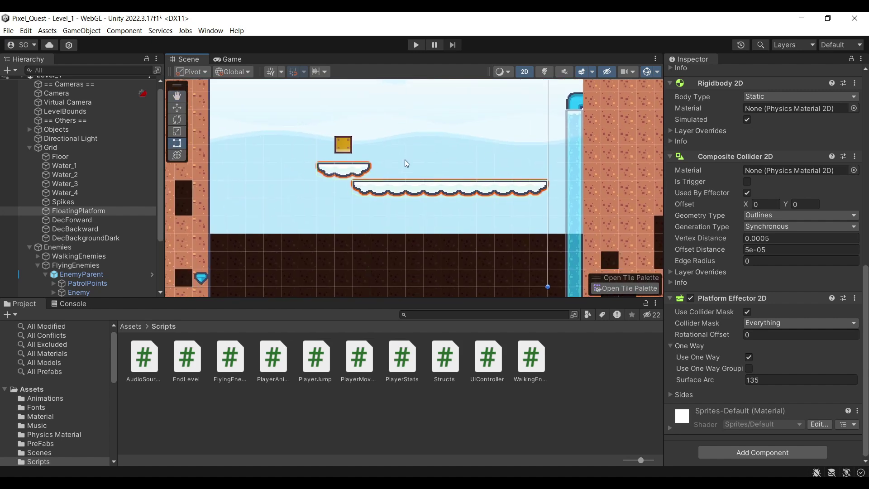
Step: Open the Tile Palette and preview the Characters, Farm, Industry and Cake spritesheets in the Spritesheets folder
click(626, 288)
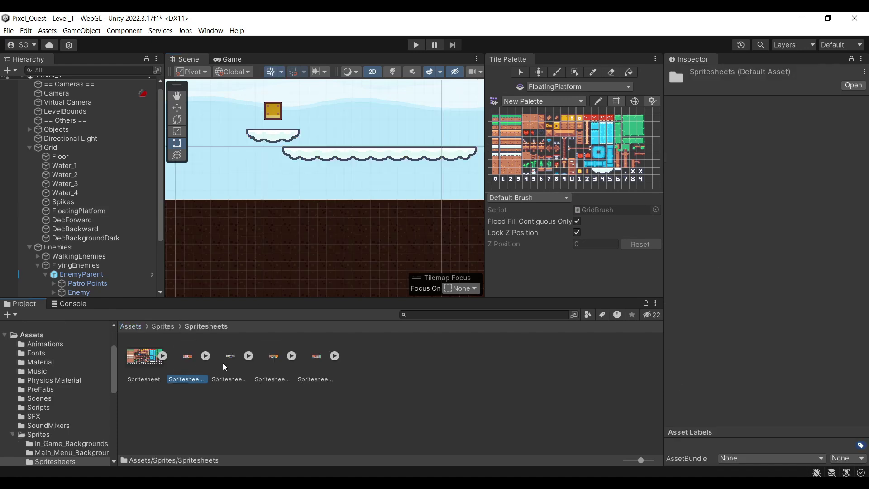
click(257, 366)
click(271, 366)
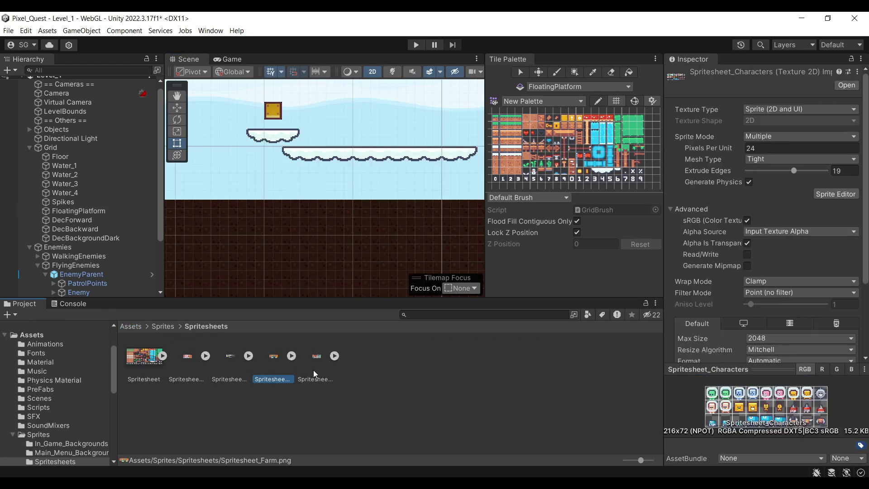
click(322, 370)
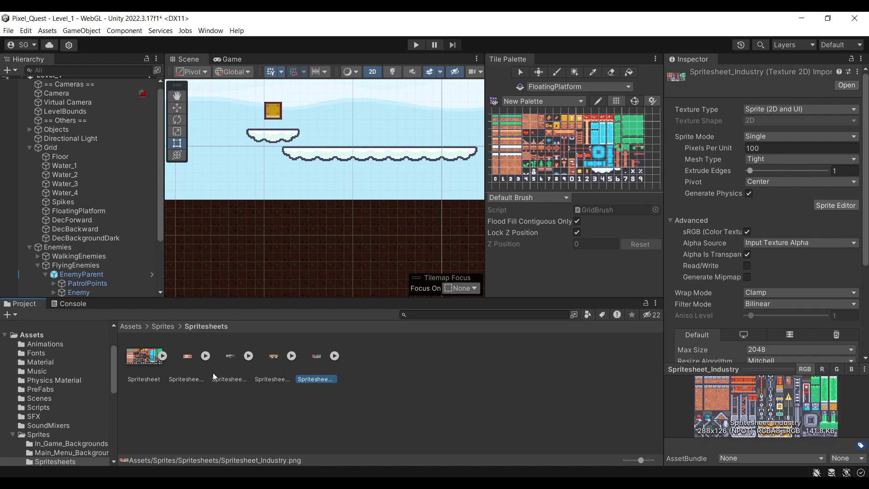
click(186, 372)
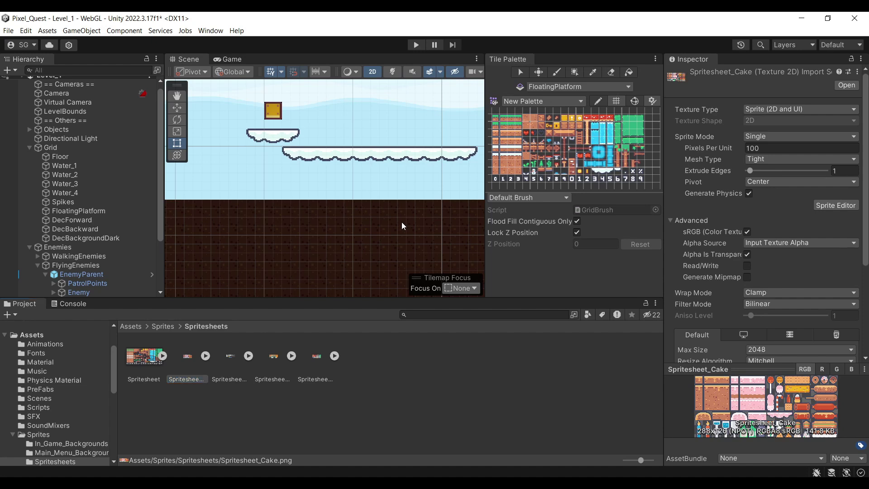
scroll(401, 222, down, 2)
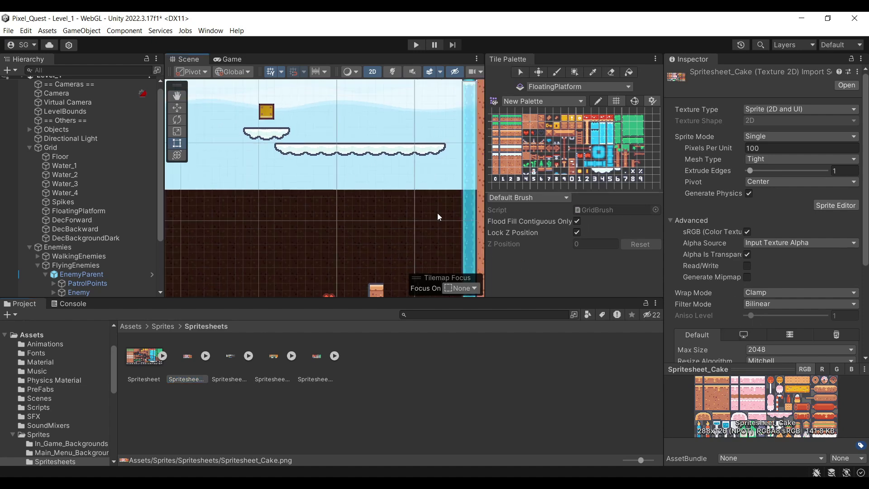
Step: Open the Level_2 scene, examine its congratulations text, waterfall and cloud platforms, and return to the Level_1 scene
click(163, 326)
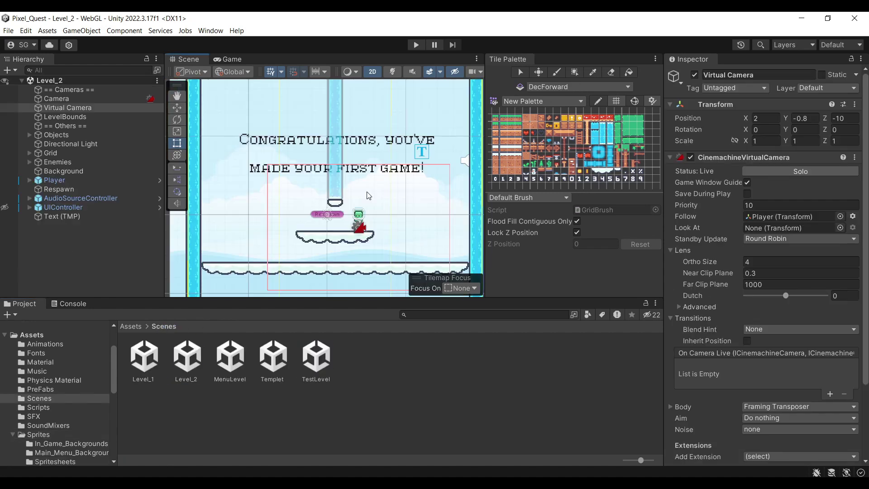
middle_drag(360, 147, 356, 258)
middle_drag(350, 162, 356, 61)
middle_drag(362, 204, 376, 185)
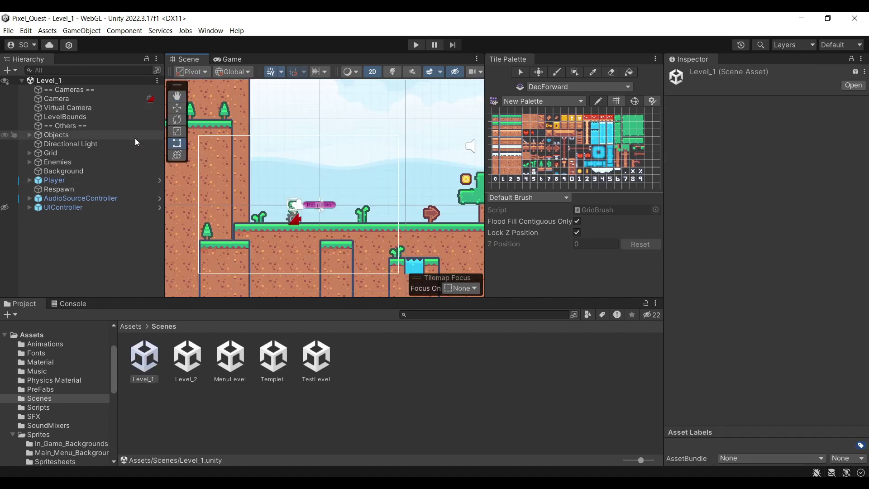
Step: Inspect the Player object's scripts and Box Collider 2D, showing the collider outline, and check the starting area around it
double_click(54, 179)
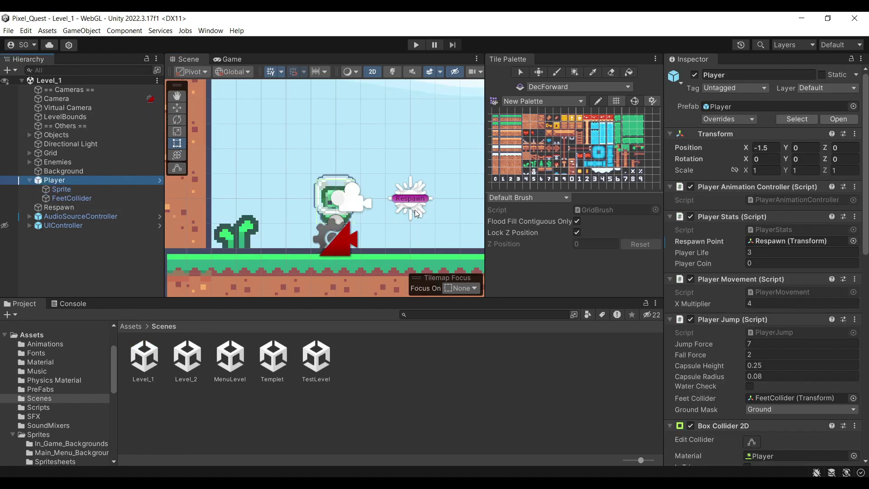
click(752, 441)
scroll(752, 408, down, 3)
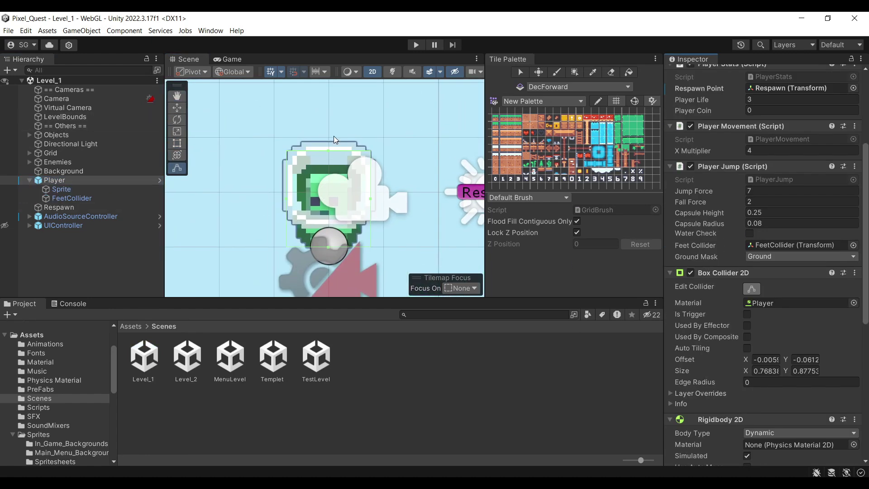
scroll(371, 171, down, 5)
middle_drag(372, 171, 350, 203)
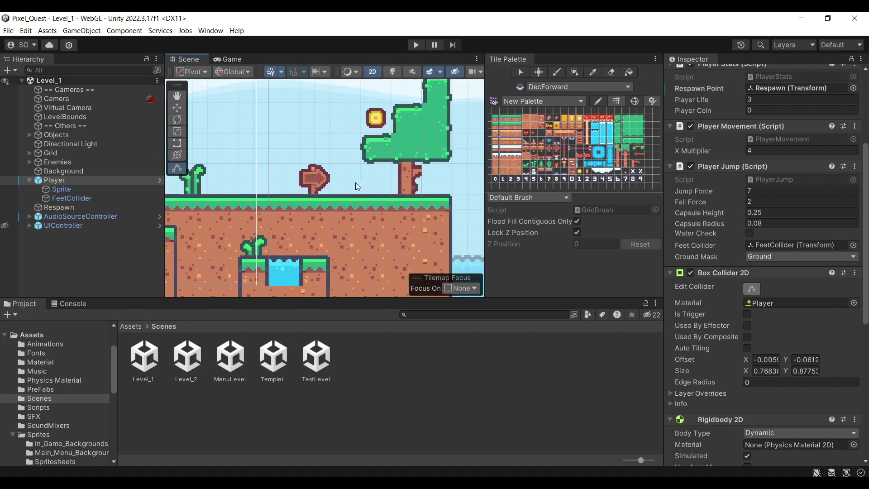
key(f)
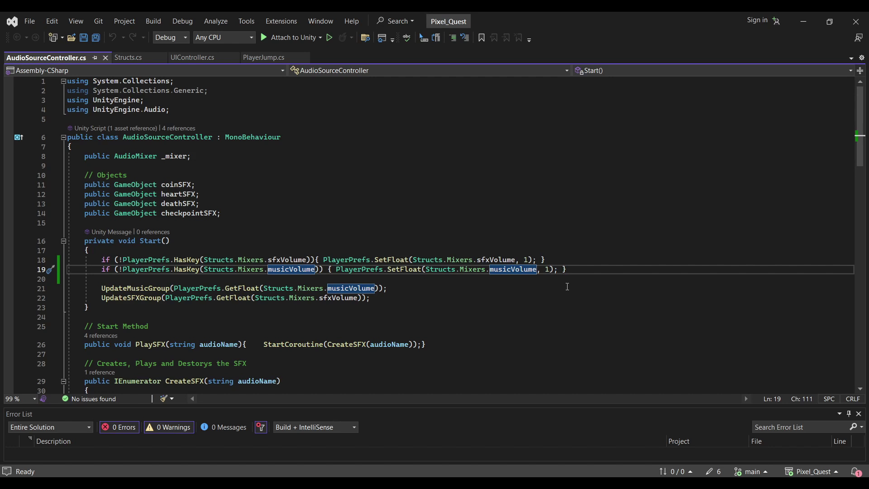
Step: Switch back to Unity, open the Project Settings and dock them beside the Inspector with a wider layout
key(alt+Tab)
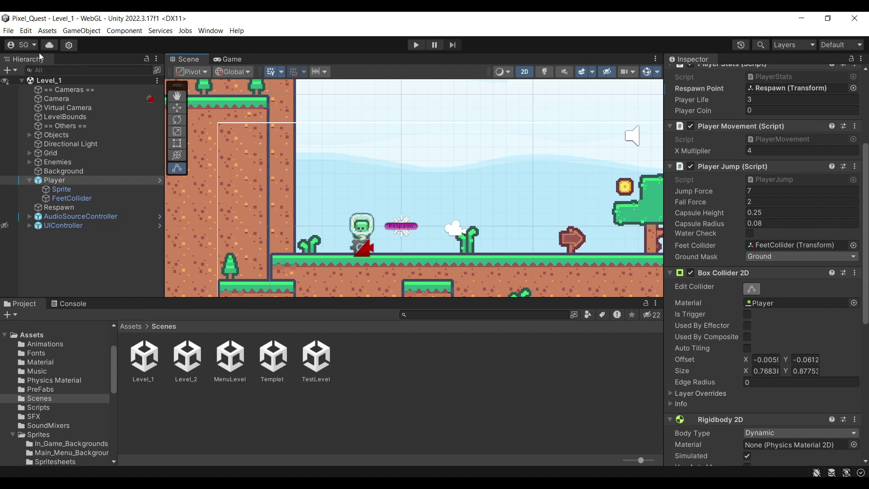
click(9, 30)
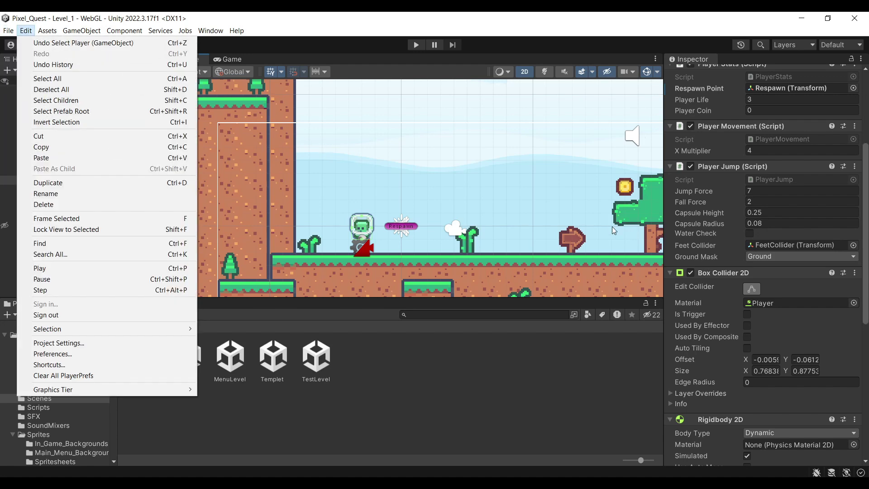
click(537, 195)
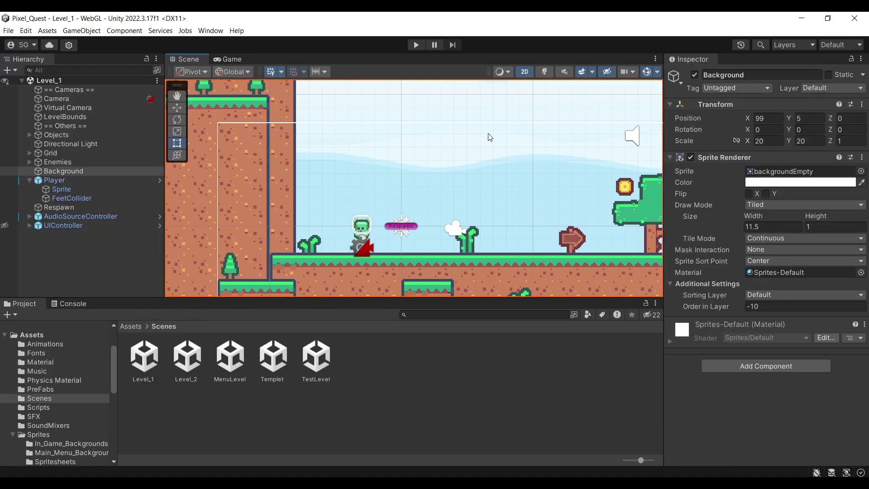
click(25, 32)
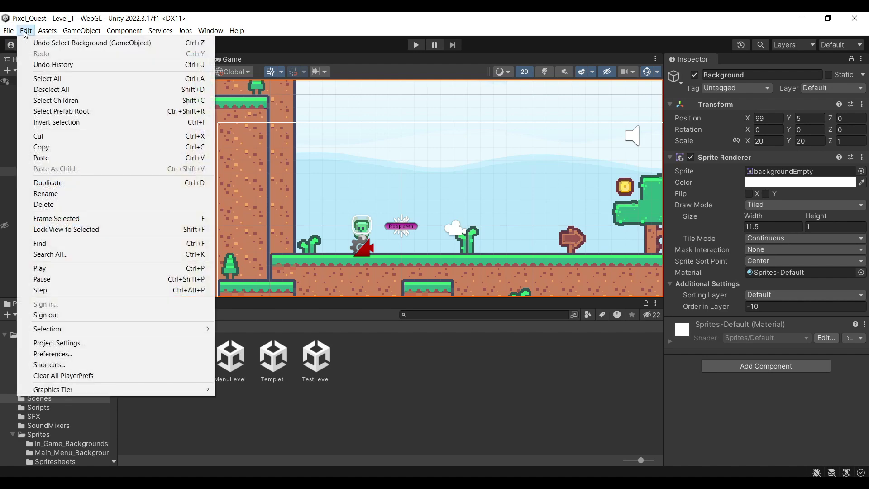
click(25, 31)
click(25, 32)
click(57, 343)
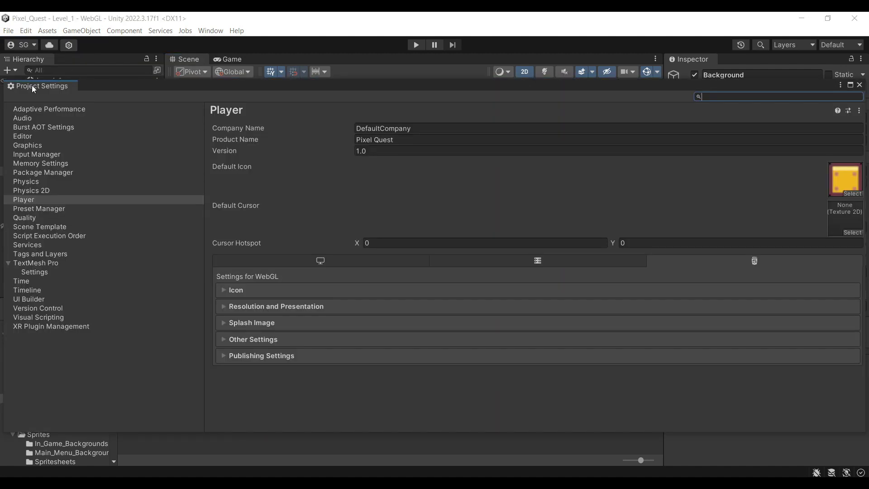
drag(32, 85, 755, 59)
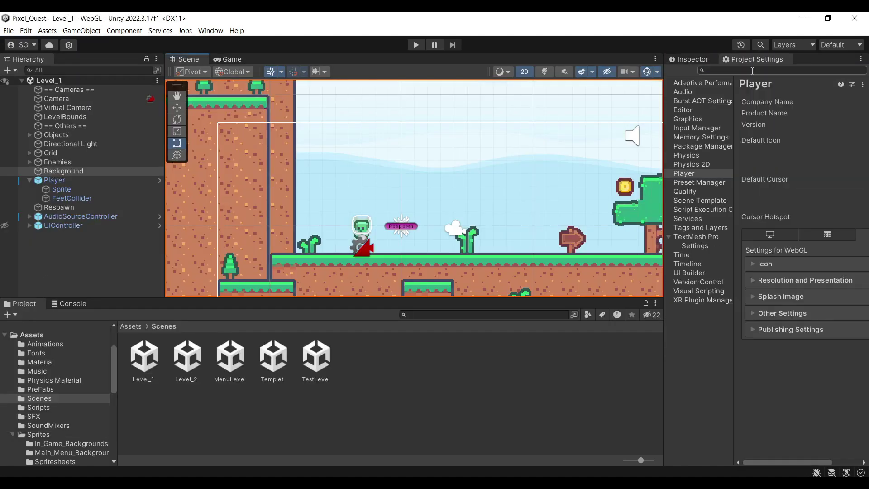
drag(664, 100, 588, 100)
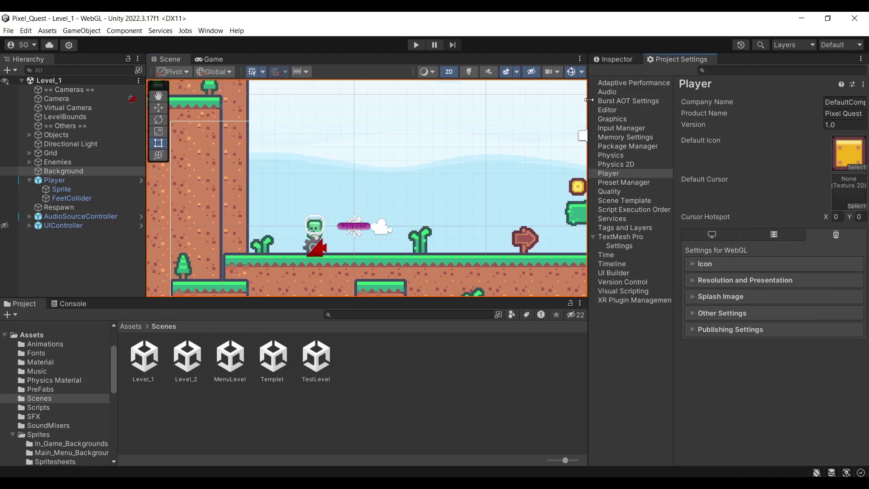
Step: Review the company and product names in the Player settings and show the Windows, Mac, Linux platform settings
click(619, 174)
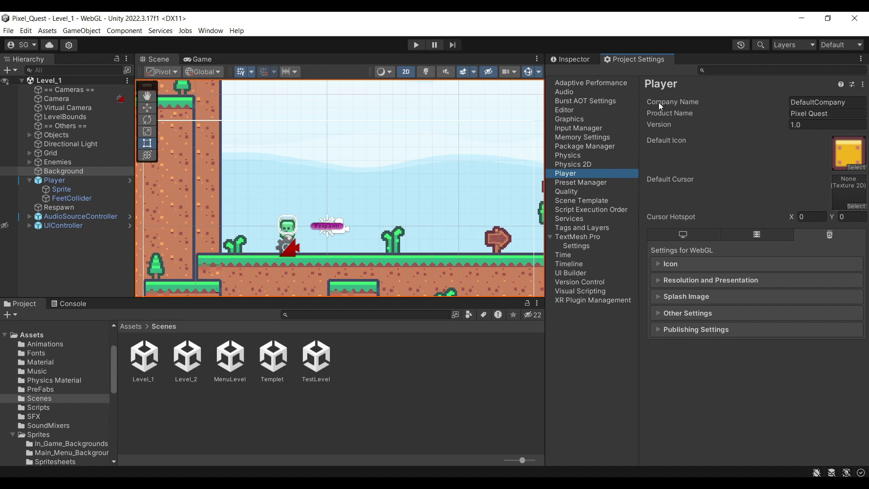
click(696, 103)
click(678, 115)
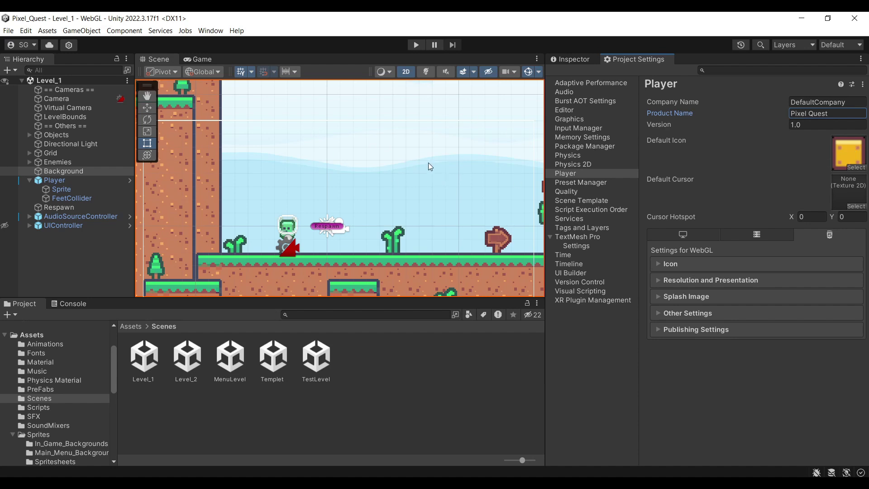
click(683, 234)
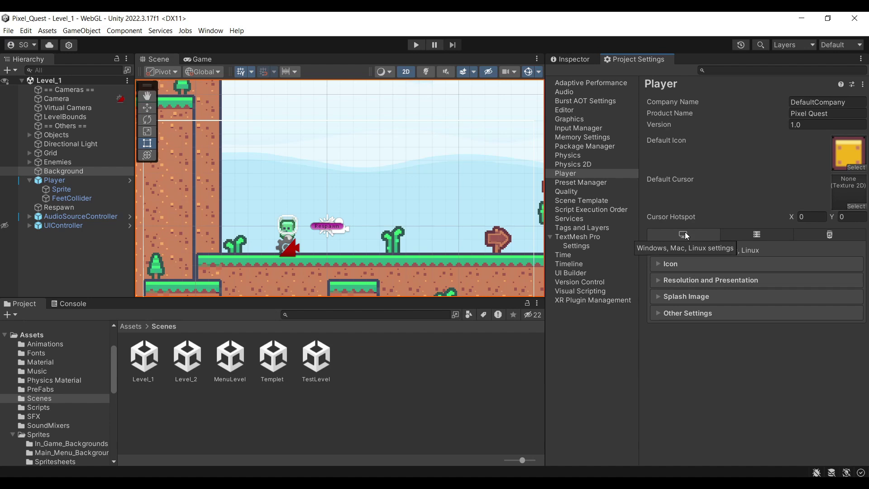
Step: Expand the Icon section of the Windows, Mac, Linux player settings and examine its icon sizes and override option
click(666, 264)
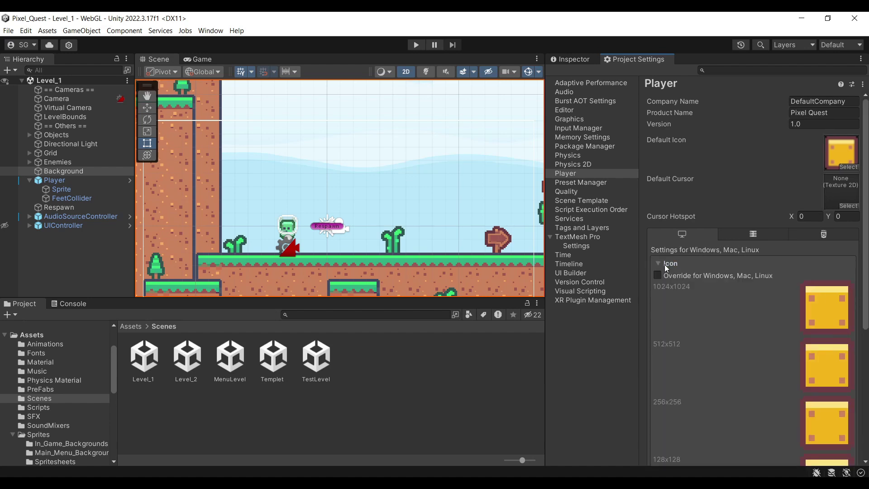
scroll(723, 285, down, 3)
scroll(724, 284, down, 2)
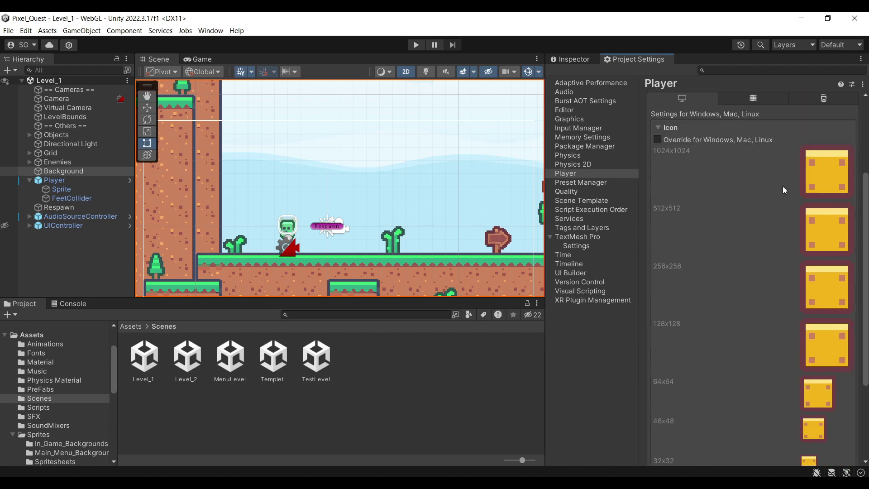
scroll(782, 186, down, 5)
scroll(750, 230, up, 6)
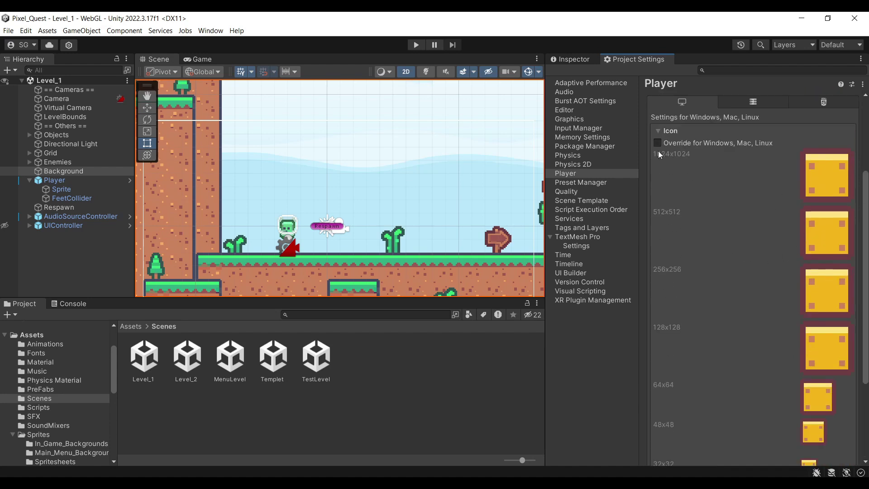
scroll(723, 407, down, 5)
Step: Review the Resolution and Presentation options and the Splash Image options for Windows, Mac, Linux
click(715, 413)
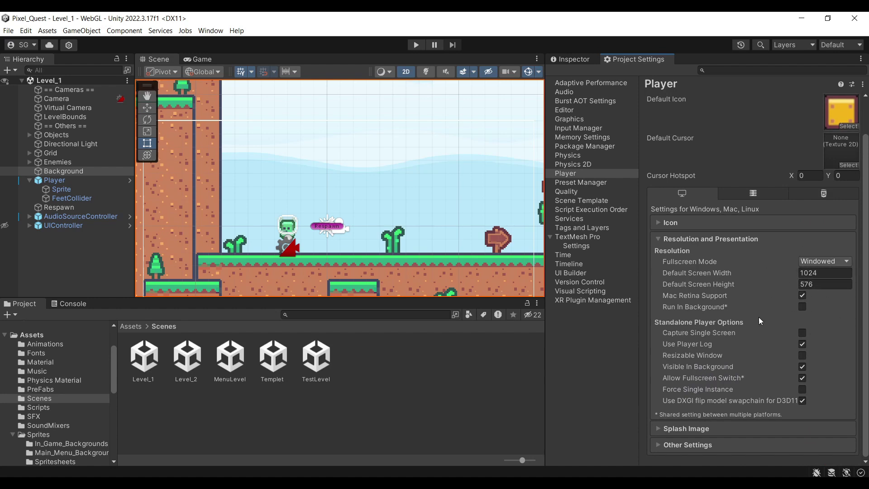
click(714, 430)
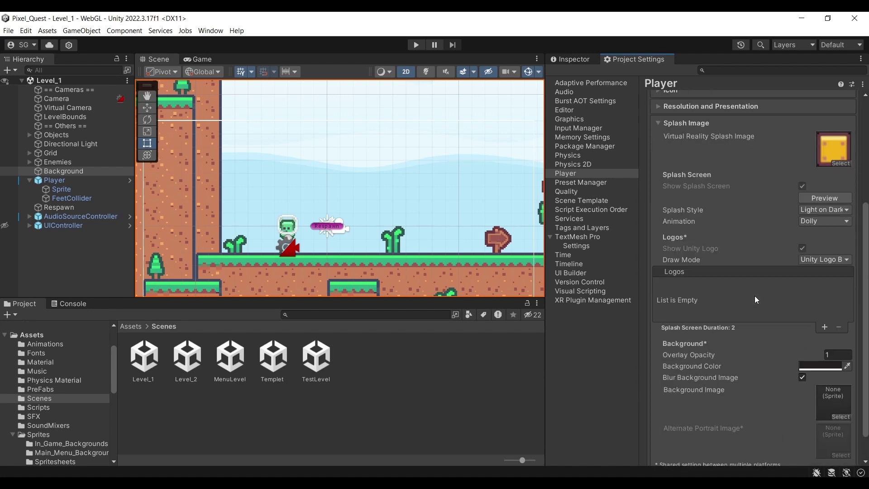
scroll(754, 294, down, 2)
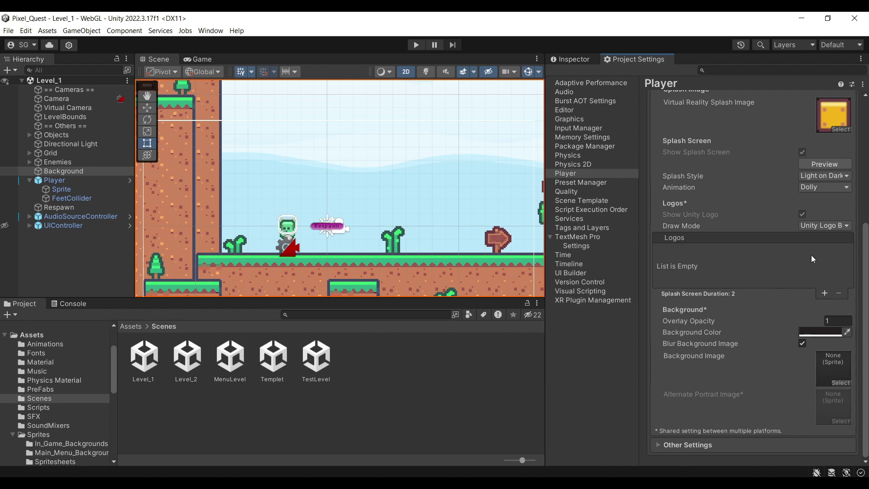
Step: Show the WebGL player settings and review their Splash Image and Resolution and Presentation sections
scroll(811, 255, up, 5)
click(820, 162)
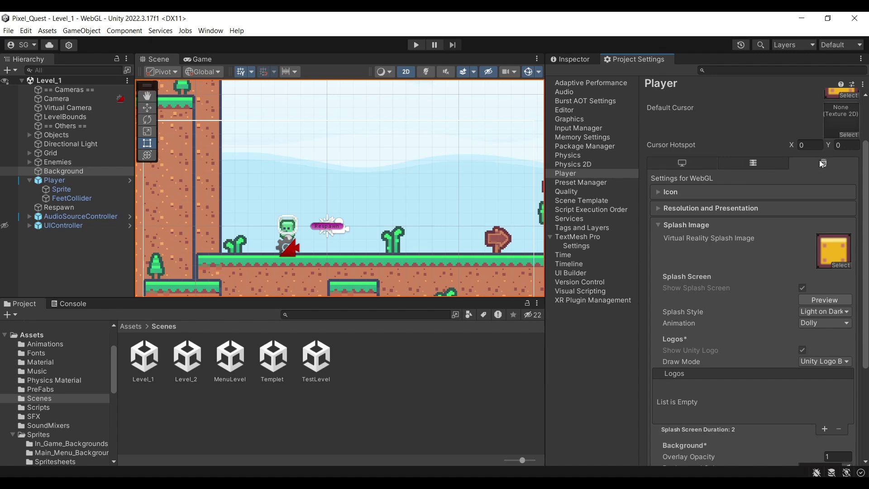
scroll(797, 214, down, 3)
scroll(797, 213, down, 5)
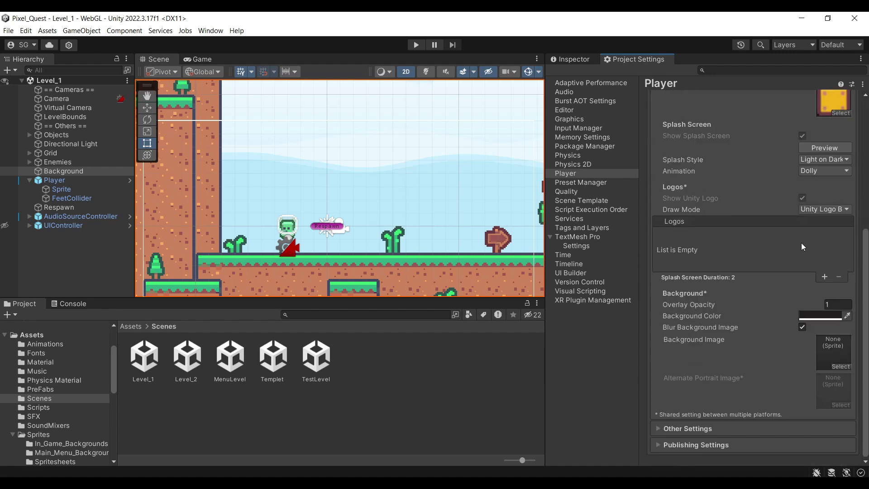
scroll(777, 247, up, 5)
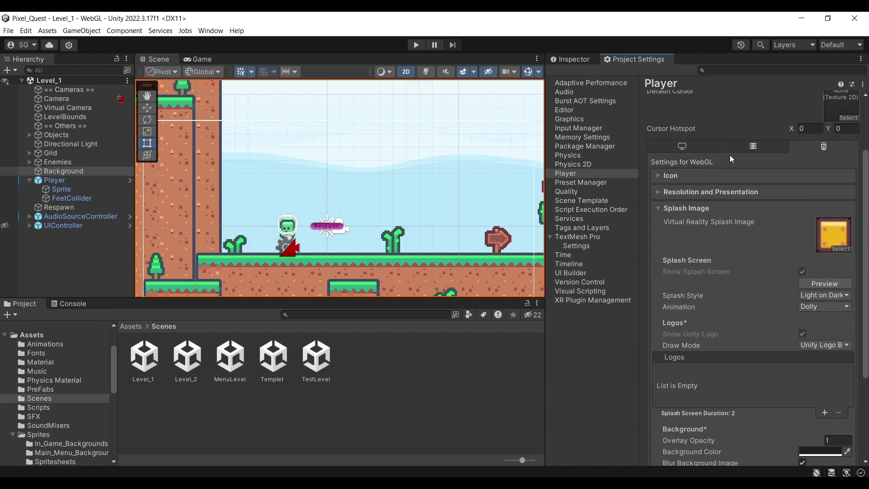
scroll(772, 230, up, 3)
click(711, 268)
Step: Open the Build Settings and compare the options for Windows, Mac, Linux, WebGL and Dedicated Server
click(9, 31)
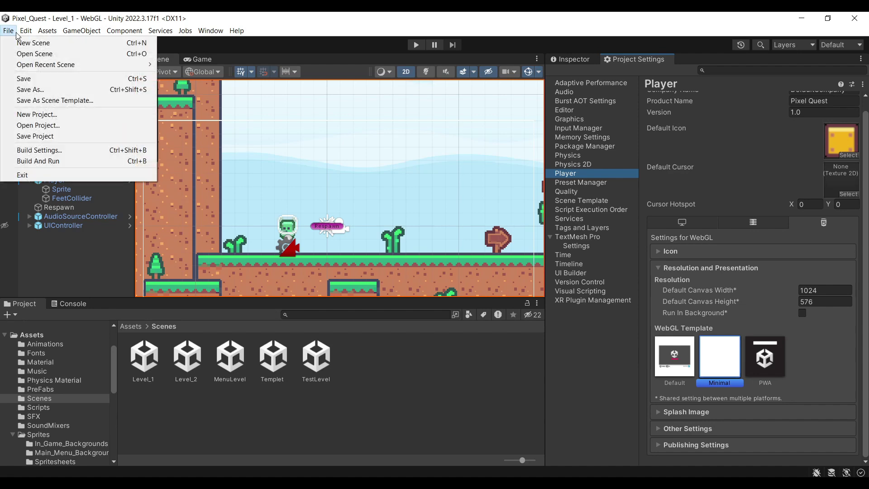
click(42, 150)
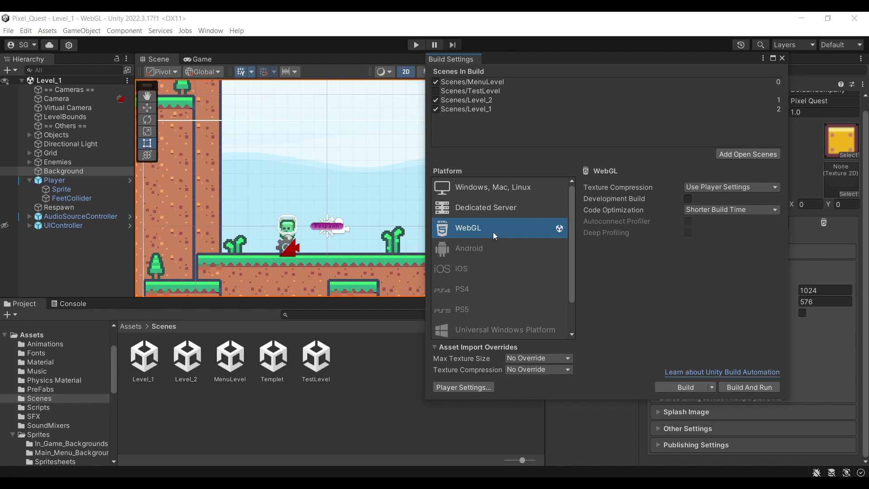
click(508, 193)
click(501, 224)
click(513, 200)
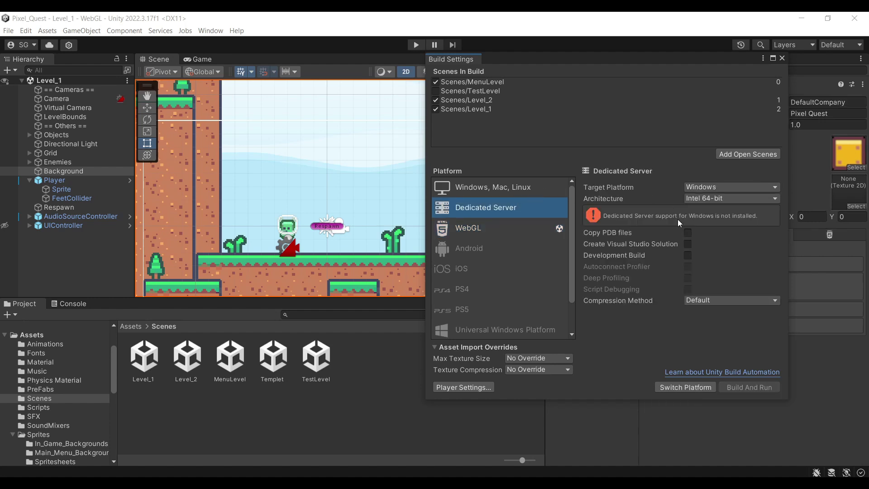
Step: Select the Windows, Mac, Linux platform in the Build Settings and check which target platforms it offers
click(537, 192)
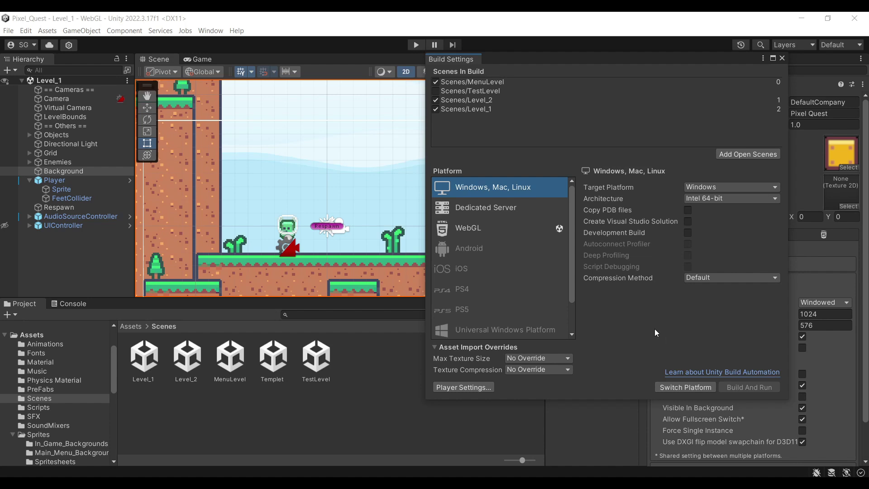
click(717, 188)
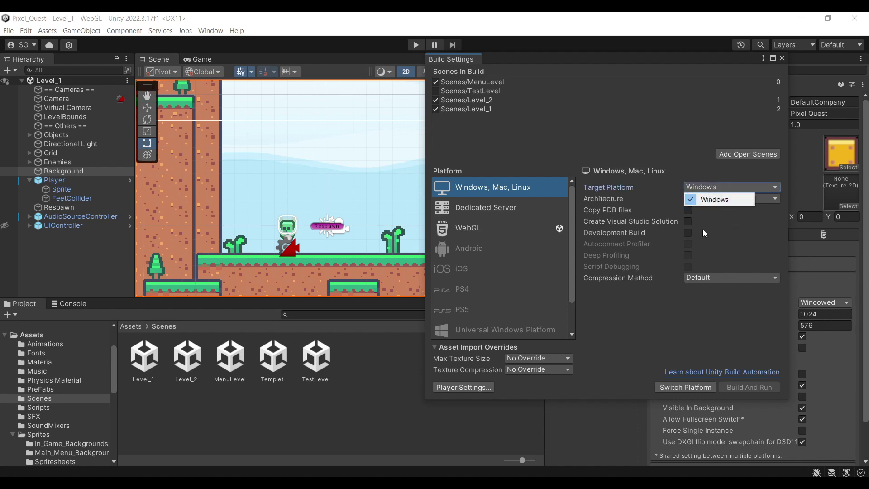
click(718, 190)
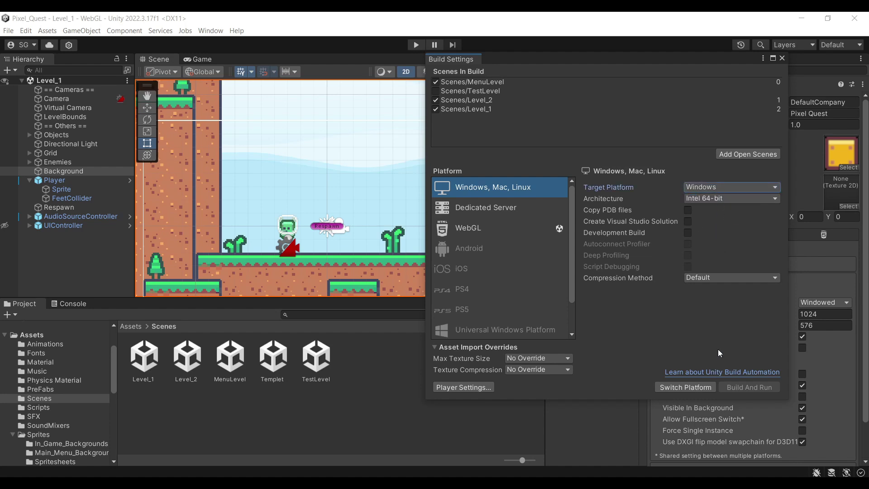